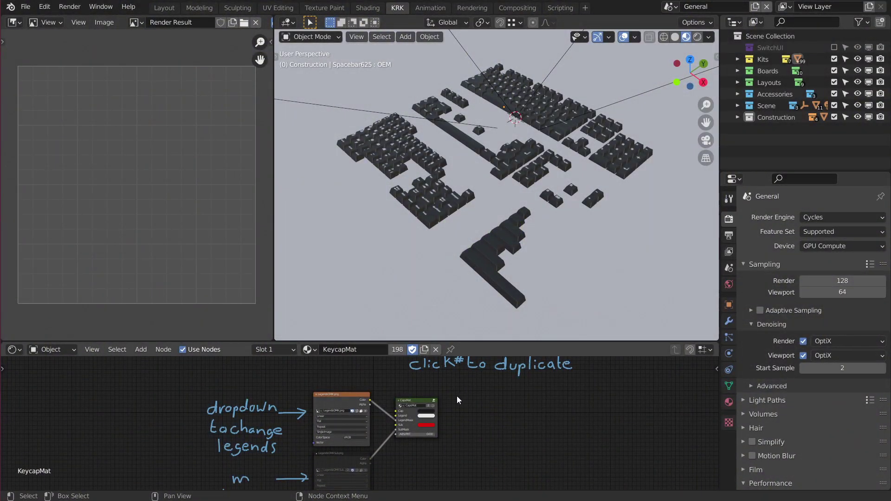
Step: Bring the keycap material's nodes into view and set the 3D viewport to Rendered shading
scroll(456, 397, "up", 3)
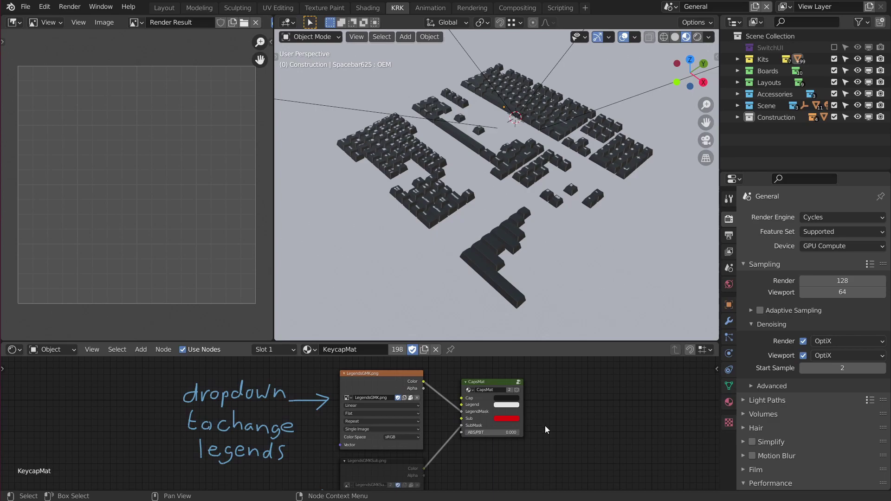
middle_click_drag(544, 419, 533, 430)
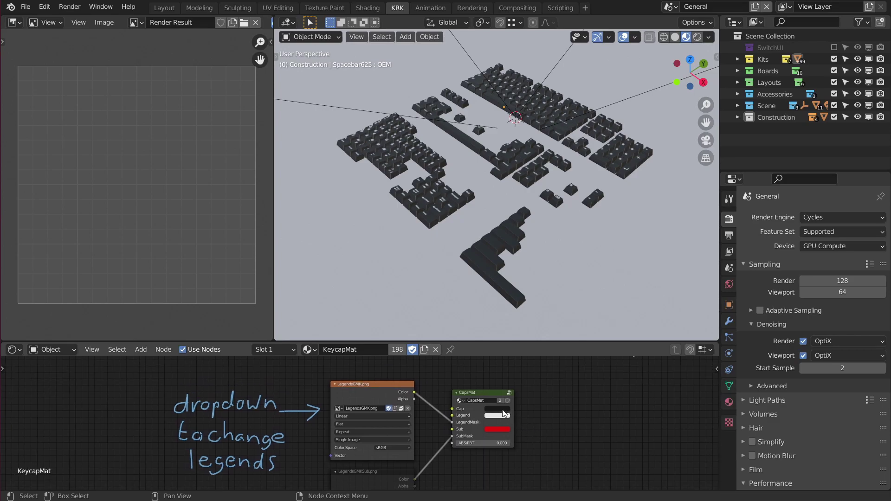
key("ctrl")
middle_click_drag(546, 419, 541, 427)
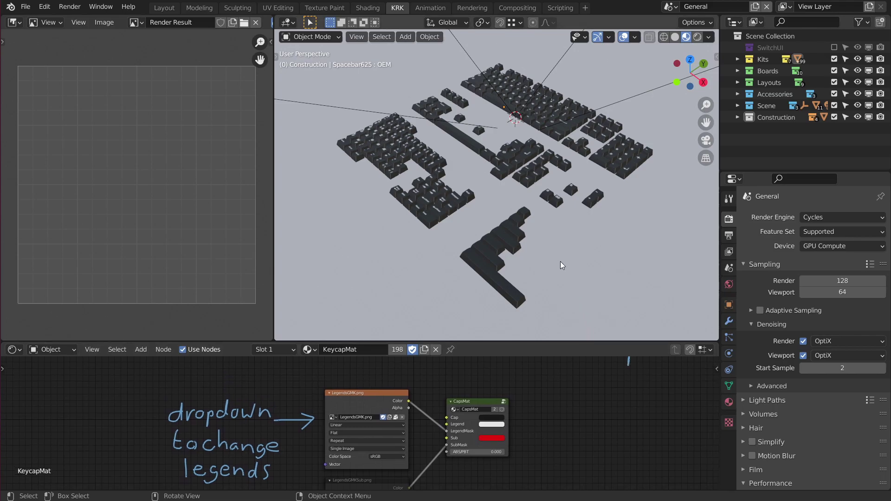
key("z")
left_click(552, 201)
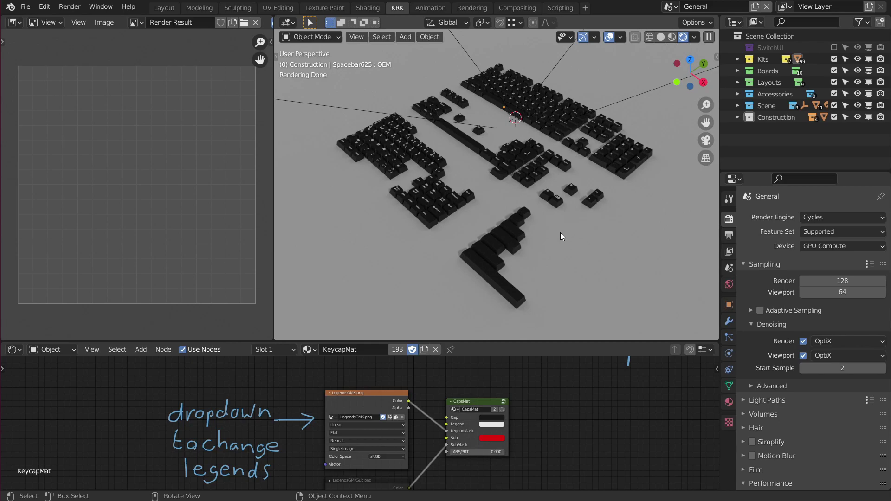
Step: Select the floor and inspect its material nodes and the rendered keycap layout
middle_click_drag(546, 224, 568, 215)
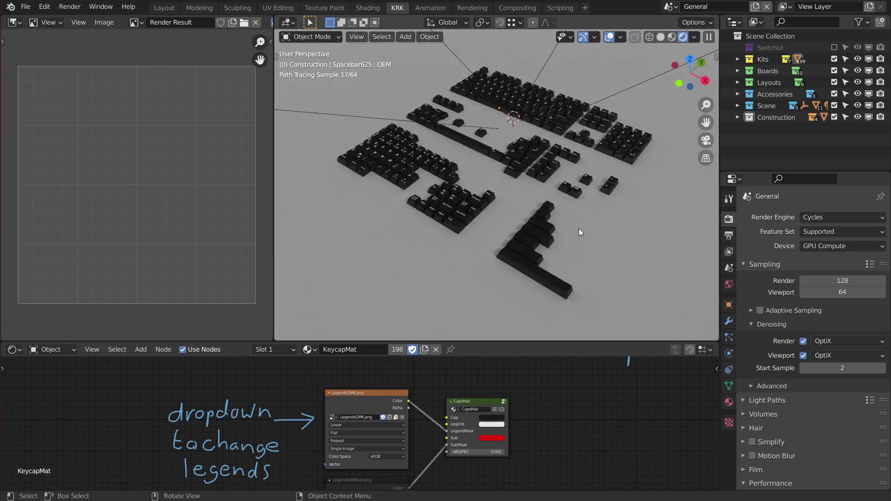
left_click(644, 260)
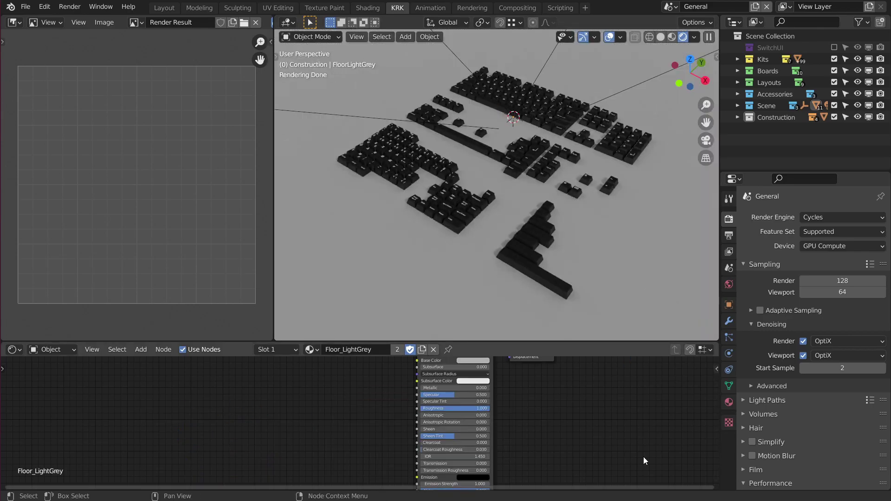
middle_click_drag(643, 456, 588, 484)
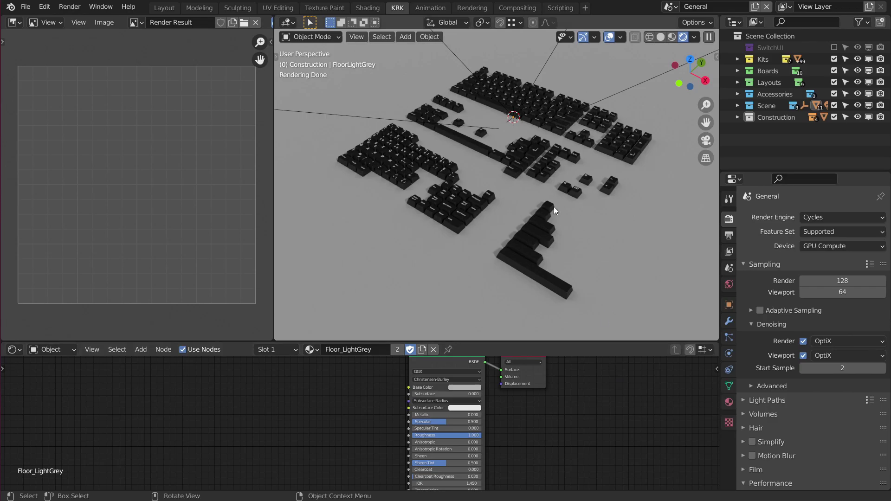
middle_click_drag(557, 210, 562, 212)
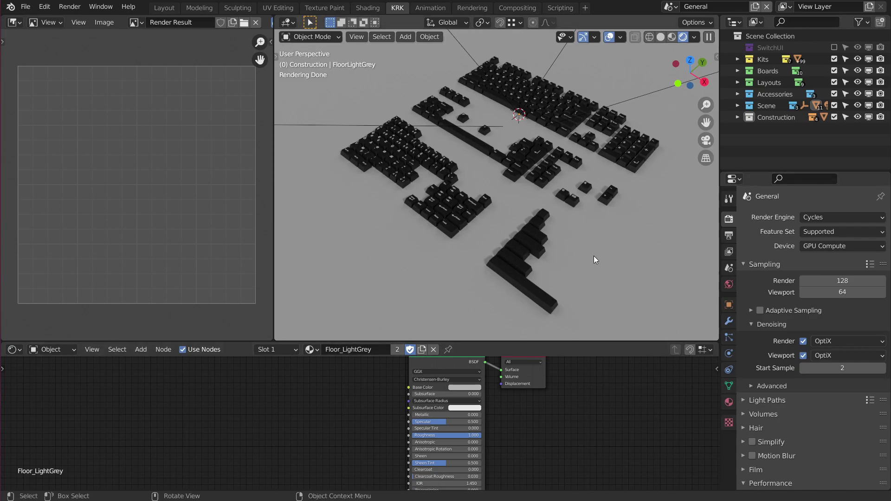
mouse_move(593, 254)
middle_mouse_down()
mouse_move(559, 210)
mouse_move(571, 315)
middle_mouse_up()
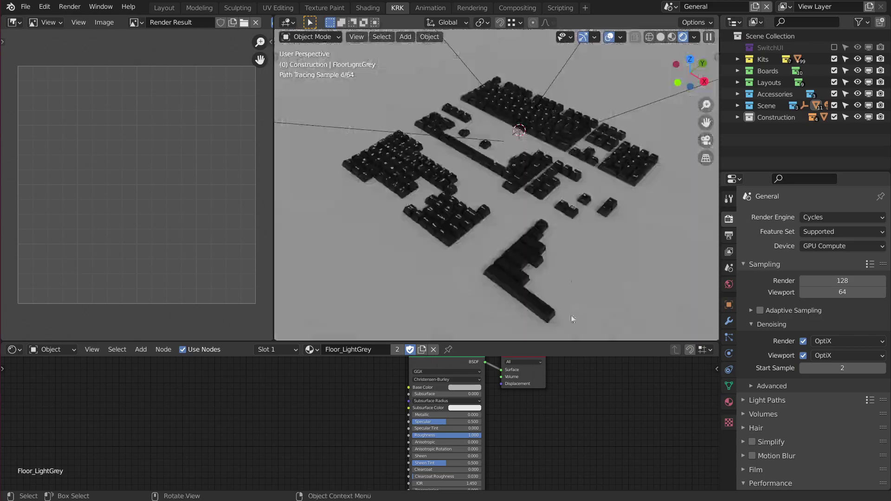
Step: Select the long spacebar and set its KeycapMat material to a white Cap colour with a black Legend colour
left_click(506, 119)
middle_click_drag(548, 151, 559, 151)
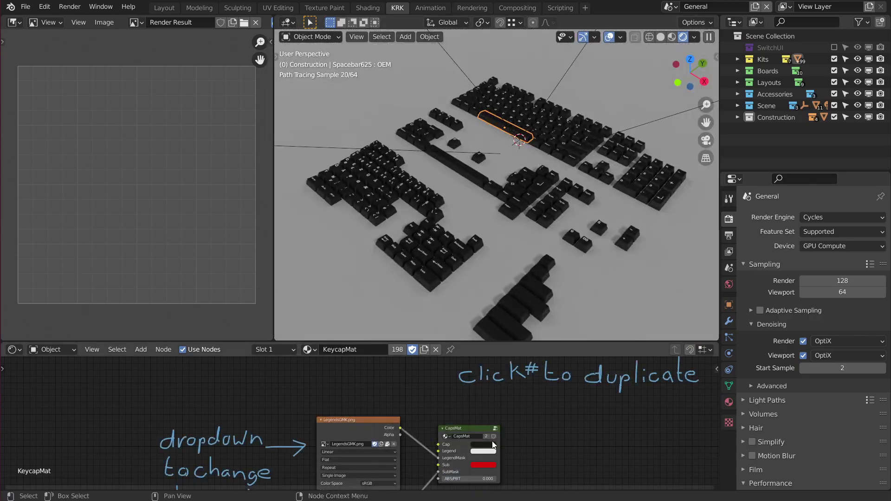
left_click_drag(486, 451, 484, 444)
key("ctrl+v")
middle_click_drag(478, 181, 477, 187)
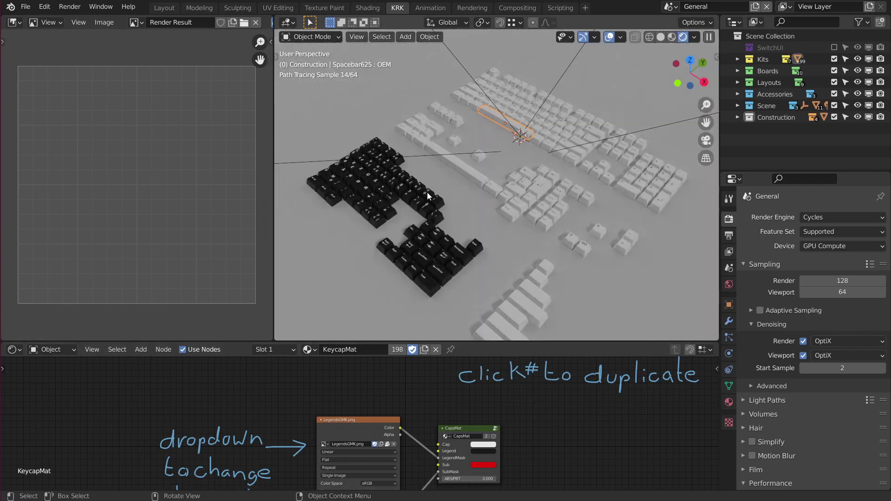
Step: Select a dark alternate keycap and set its KeycapMatAlt material to a white Cap colour with a black Legend colour
left_click(427, 196)
key("ctrl+v")
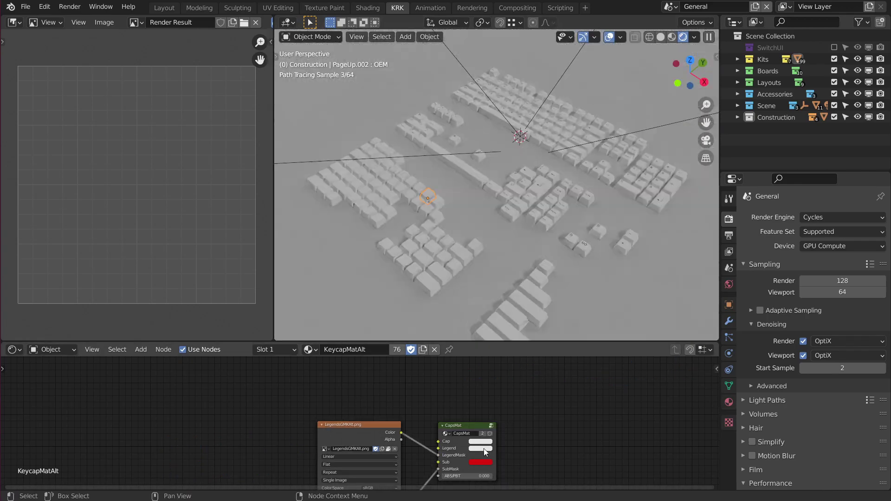
key("ctrl+v")
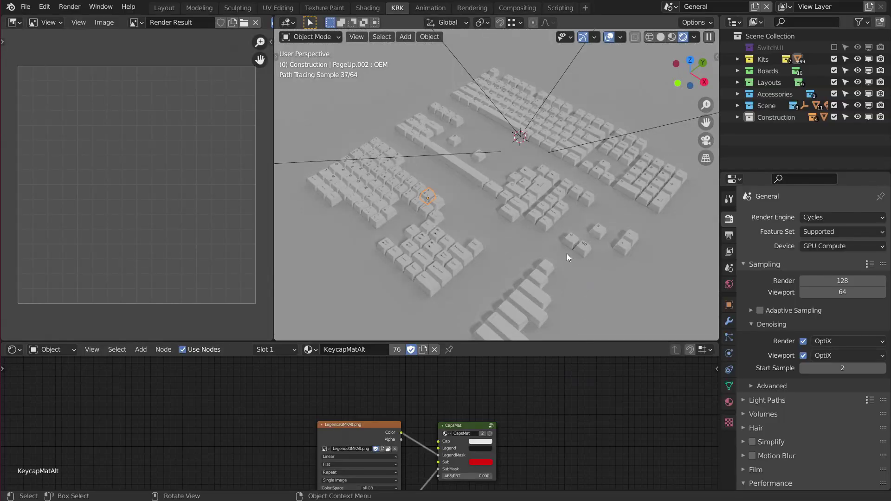
Step: Select the floor and change the Base Color of its Principled BSDF to red
middle_click_drag(621, 274, 582, 202, "shift")
left_click(609, 189)
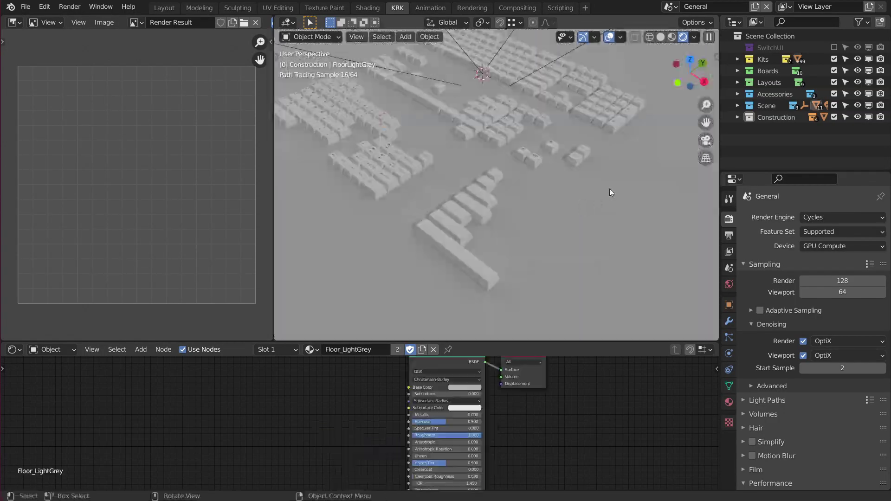
scroll(577, 201, "up", 4)
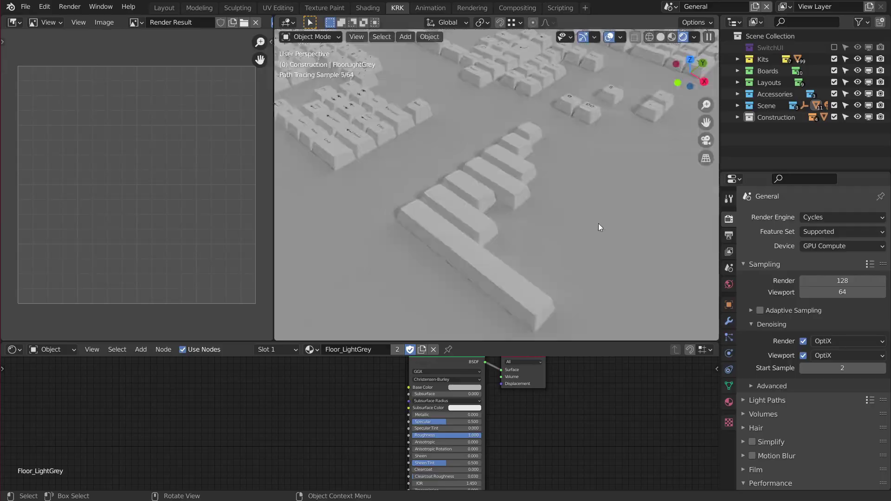
middle_click_drag(597, 223, 598, 206, "shift")
middle_click_drag(505, 405, 517, 449)
scroll(502, 432, "up", 3)
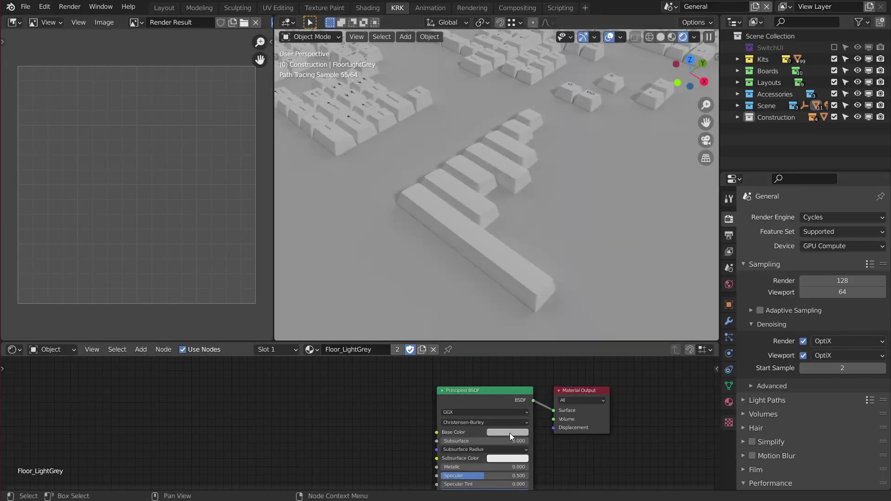
left_click(509, 433)
left_click_drag(524, 371, 519, 378)
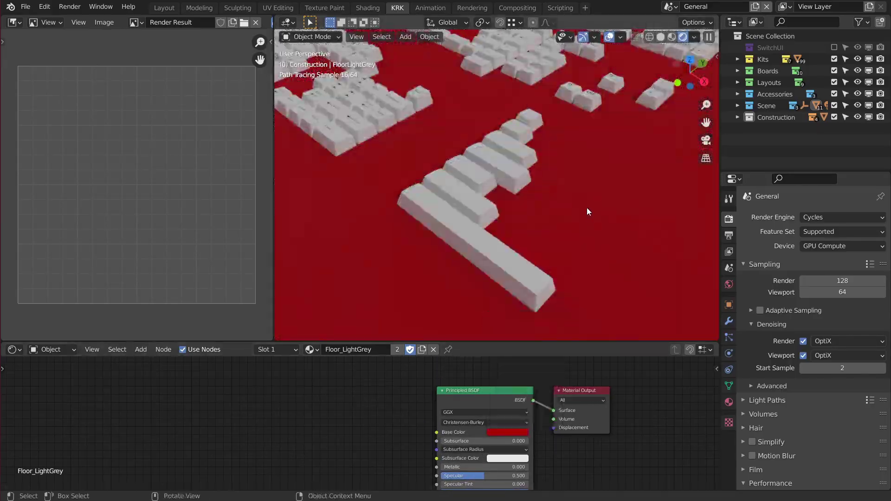
Step: Turn off Camera ray visibility for the floor and check the red bounce light on the keycaps
scroll(585, 205, "down", 5)
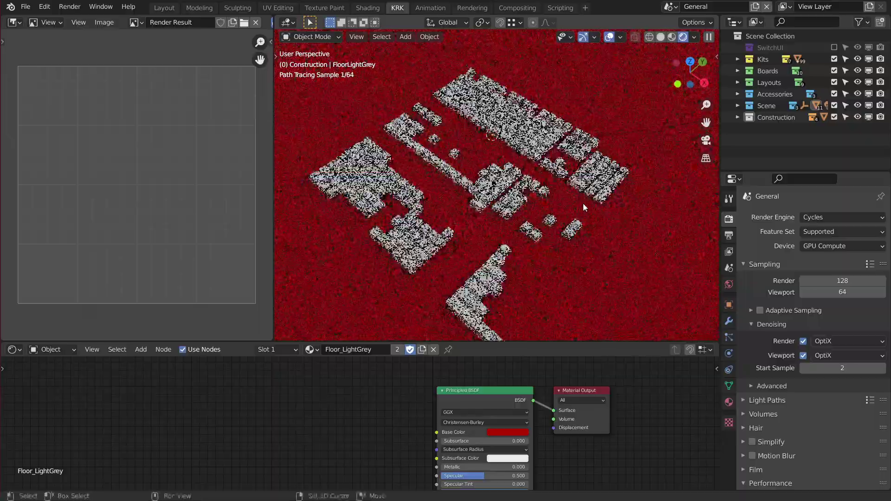
scroll(587, 199, "up", 3)
scroll(594, 186, "up", 3)
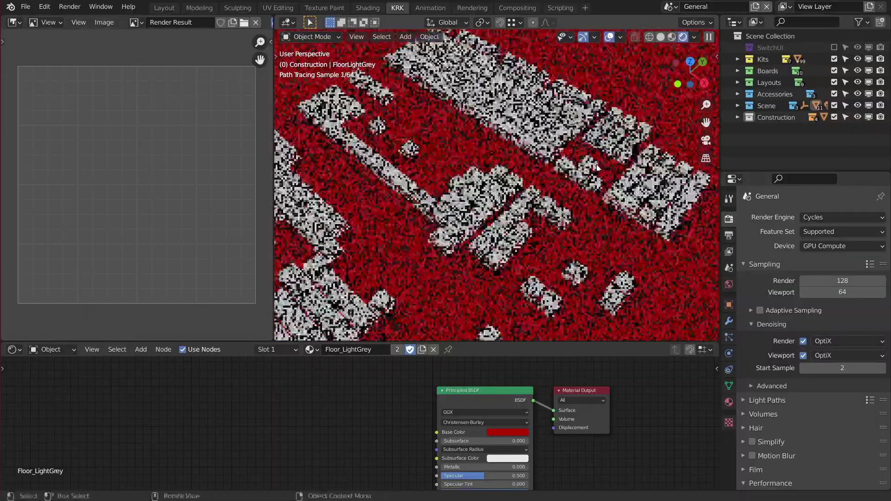
scroll(540, 162, "up", 8)
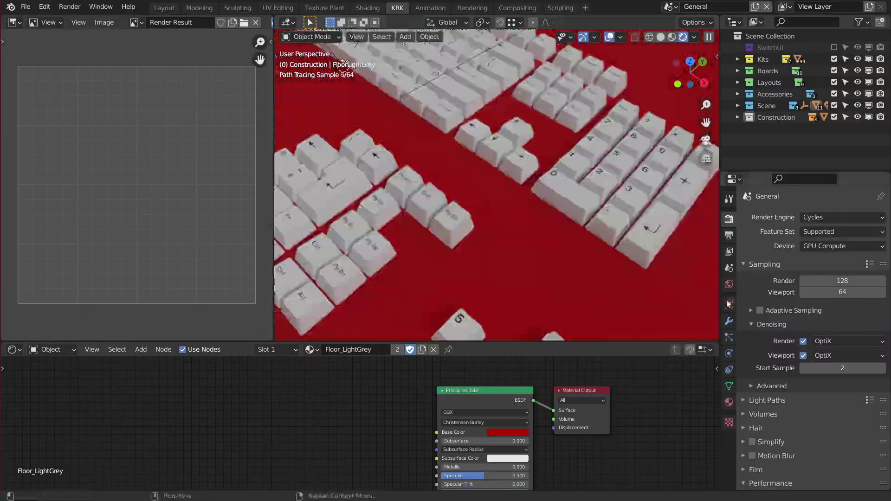
mouse_move(616, 249)
middle_mouse_down()
mouse_move(606, 205)
mouse_move(605, 214)
middle_mouse_up()
scroll(604, 215, "up", 2)
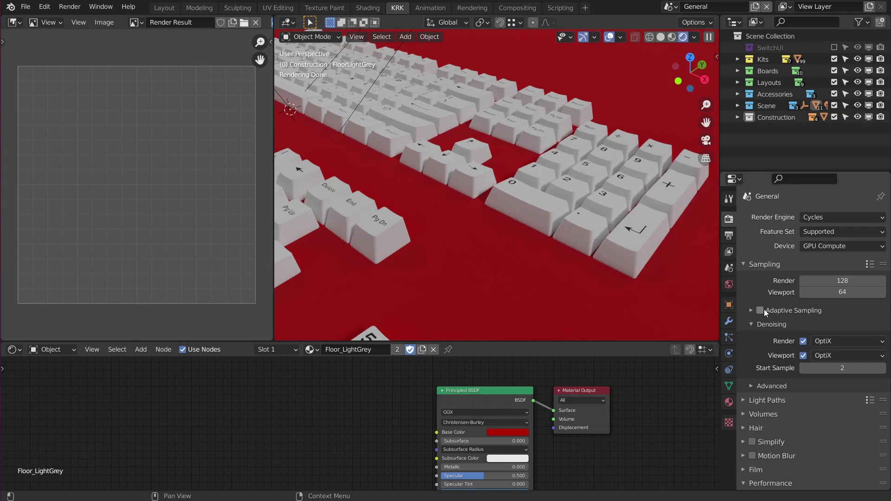
left_click(730, 305)
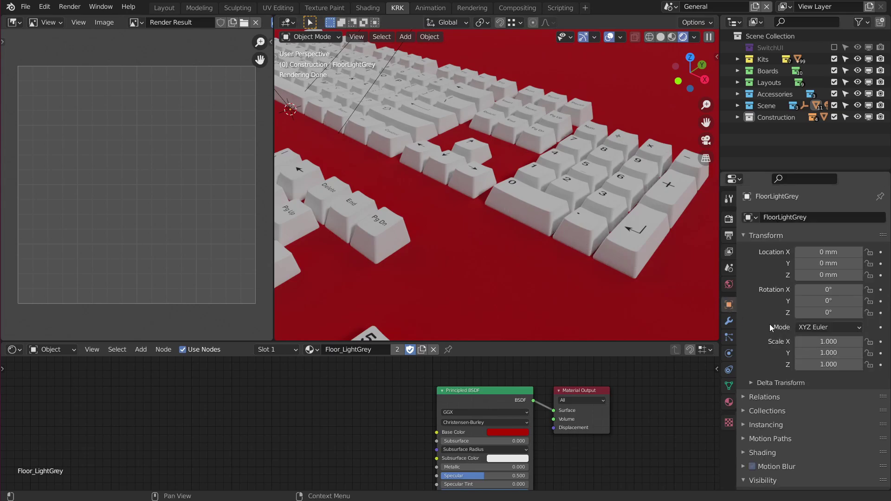
scroll(788, 447, "down", 10)
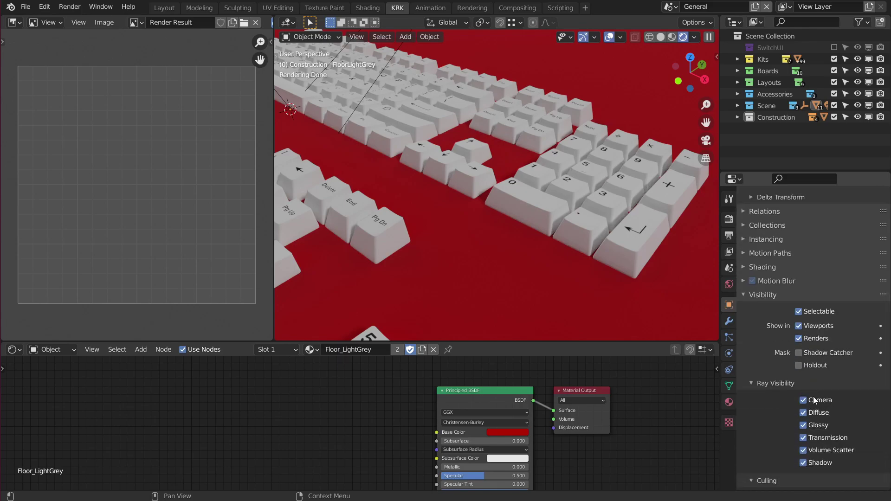
left_click(802, 400)
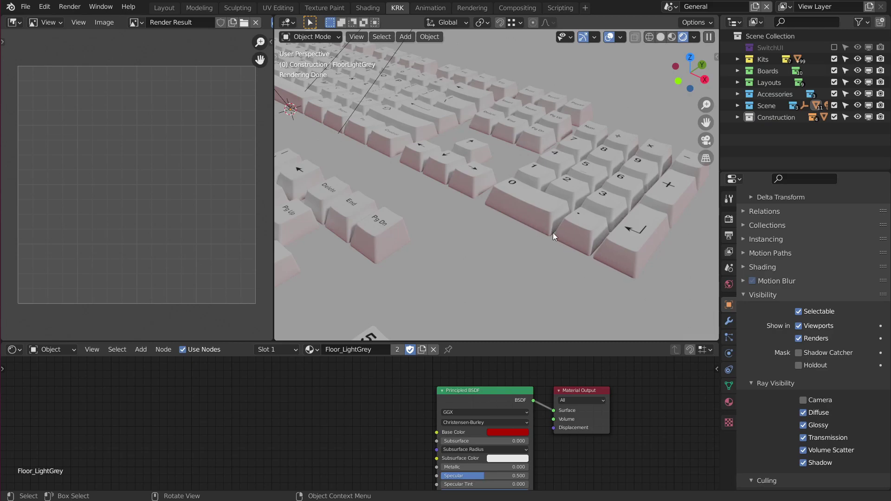
middle_click_drag(571, 207, 573, 215)
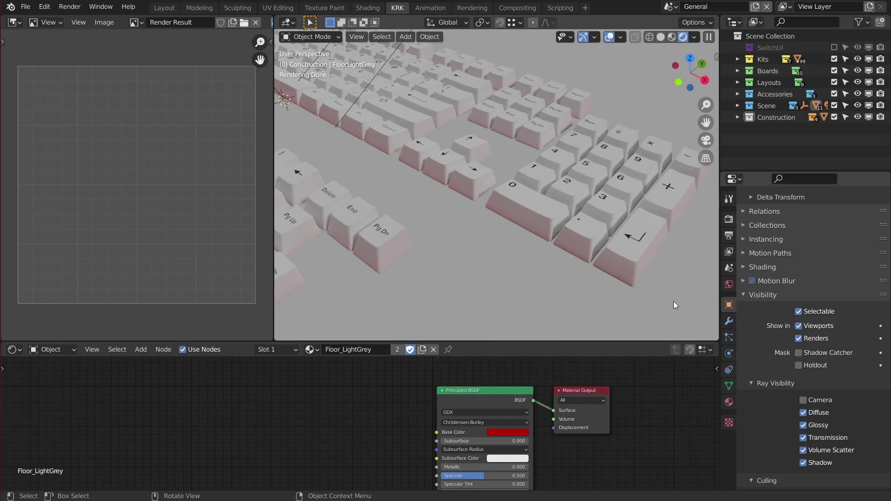
Step: Undo the floor's Camera ray visibility change and its red base colour
left_click(803, 400)
key("ctrl+z")
key("ctrl+z")
scroll(575, 234, "down", 2)
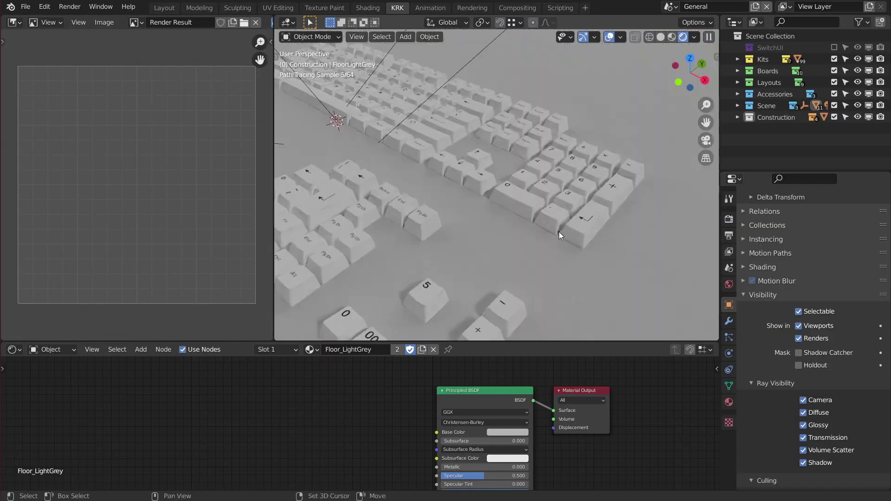
Step: Set the viewport to Material Preview shading and make the floor a shadow catcher
mouse_move(561, 230)
middle_mouse_down("shift")
mouse_move(578, 208)
mouse_move(589, 223)
mouse_move(611, 214)
mouse_move(605, 206)
middle_mouse_up("shift")
key("z")
left_click(578, 243)
scroll(578, 221, "down", 1)
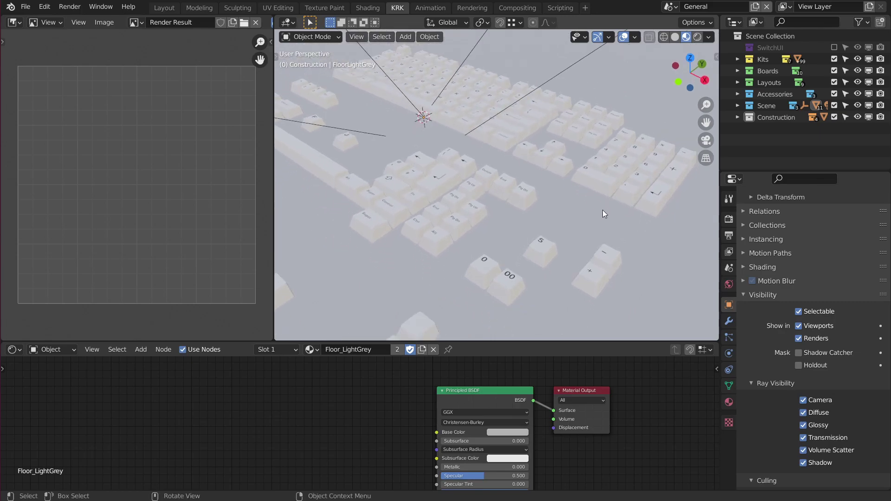
middle_click_drag(600, 210, 620, 223)
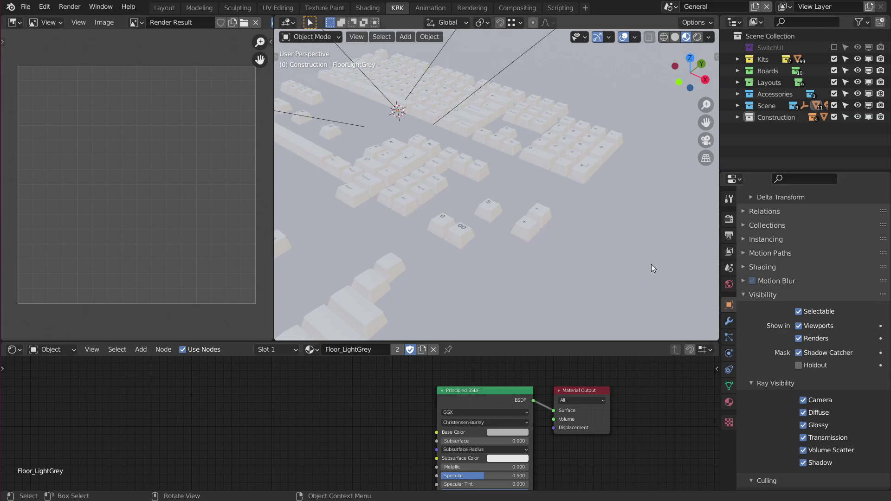
Step: Return the viewport to Rendered shading to preview the shadow-catching floor
mouse_move(646, 262)
middle_mouse_down()
mouse_move(613, 244)
mouse_move(600, 249)
middle_mouse_up()
key("z")
left_click(596, 195)
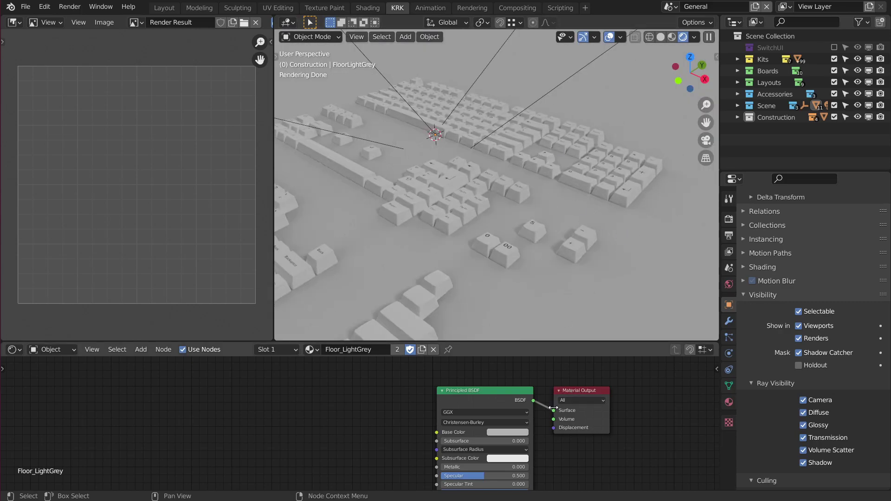
Step: Switch the shader editor to the World node tree and examine its Mix Shader and Light Path nodes
middle_click_drag(583, 411, 523, 407)
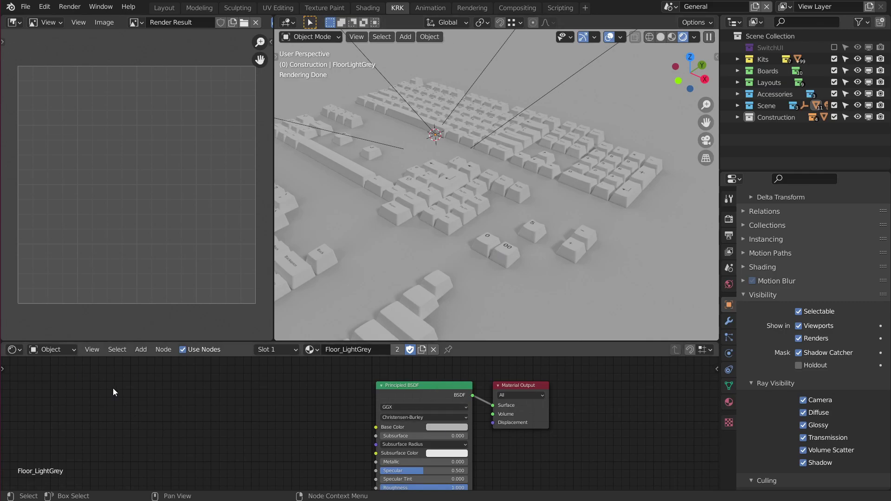
left_click(52, 350)
left_click(60, 376)
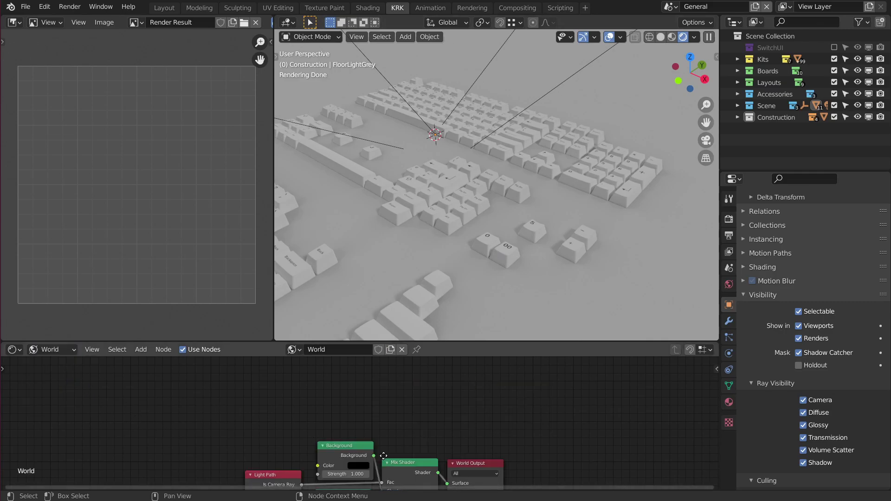
middle_click_drag(395, 482, 479, 425)
scroll(449, 419, "up", 2)
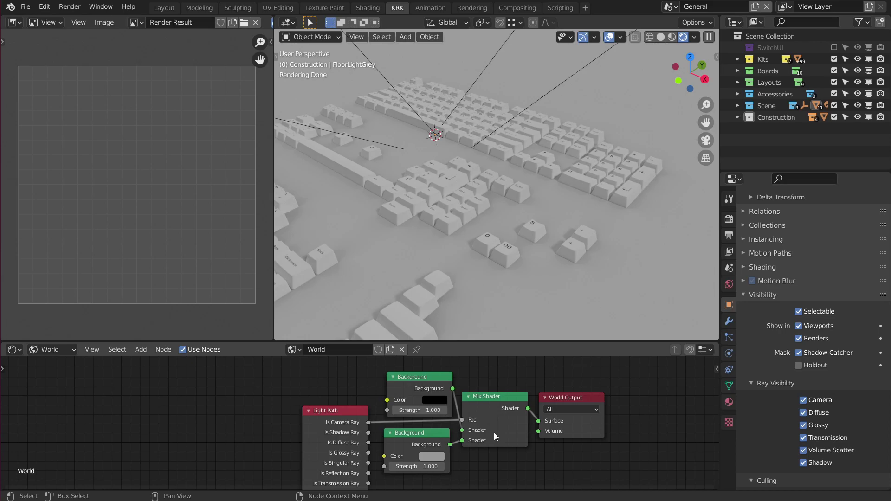
middle_click_drag(496, 399, 487, 396)
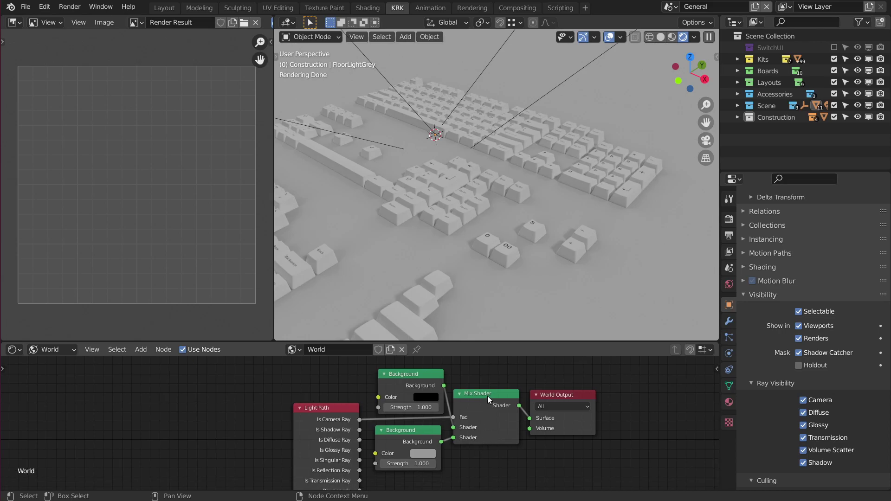
left_click(487, 396)
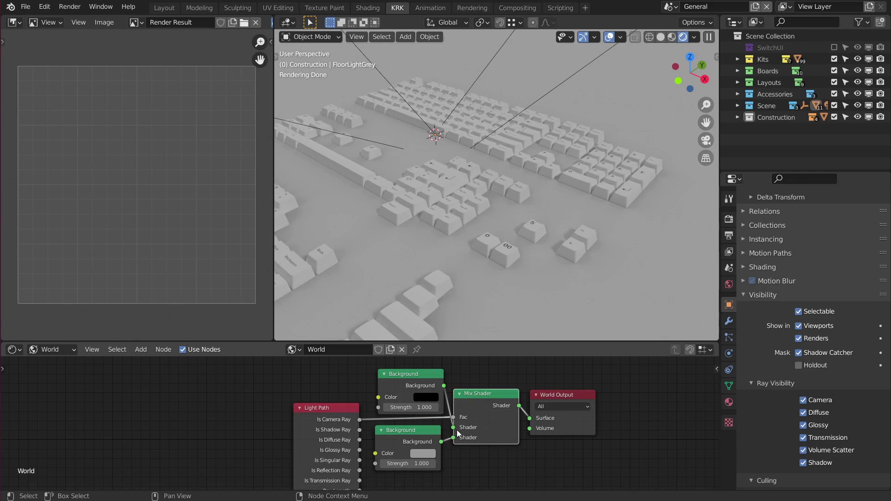
left_click(336, 411)
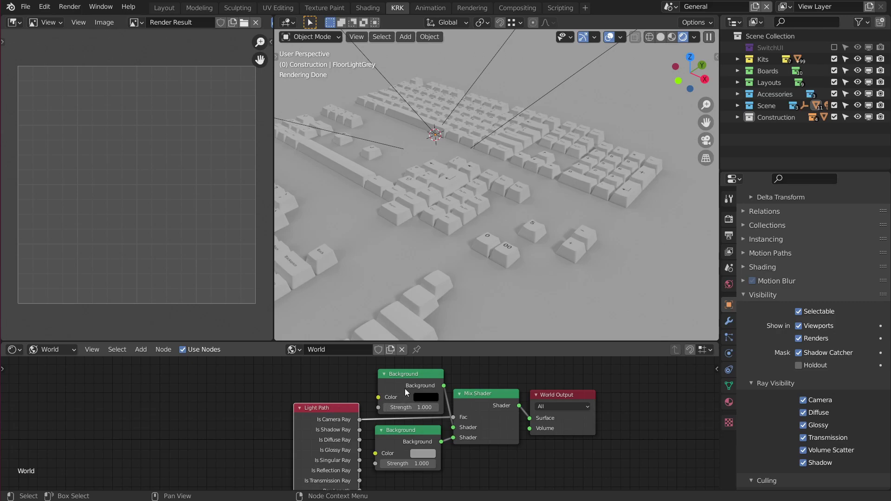
Step: Select the grey Background node in the World tree and examine how it feeds the Mix Shader
middle_click_drag(408, 390, 412, 367)
left_click(433, 404)
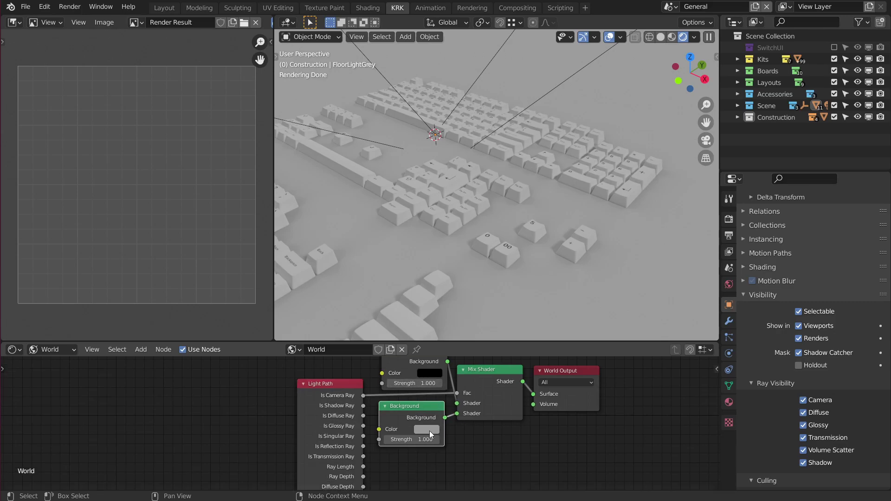
middle_click_drag(427, 367, 433, 393)
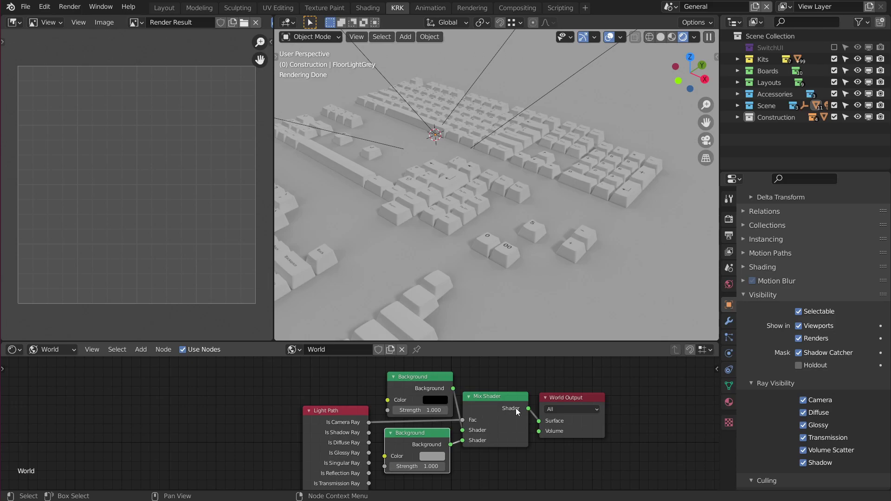
middle_click_drag(487, 391, 509, 413)
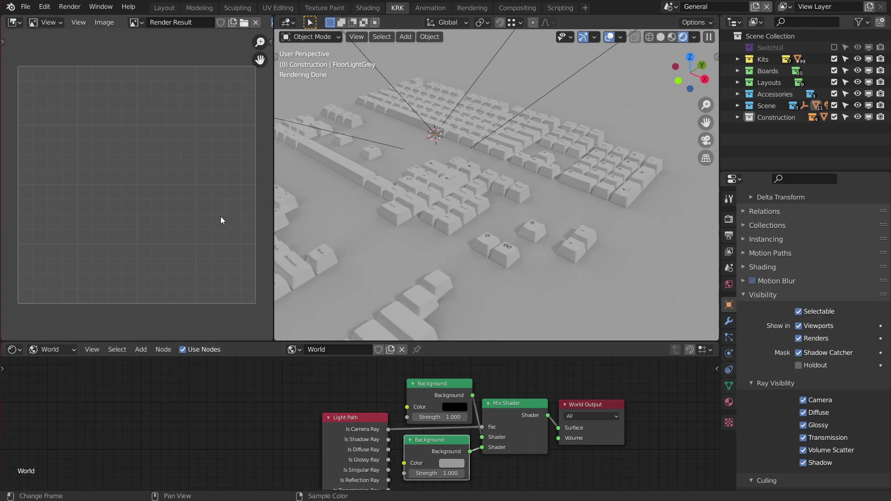
Step: Render the image and inspect the edges of the numpad Enter keycap up close
key("F12")
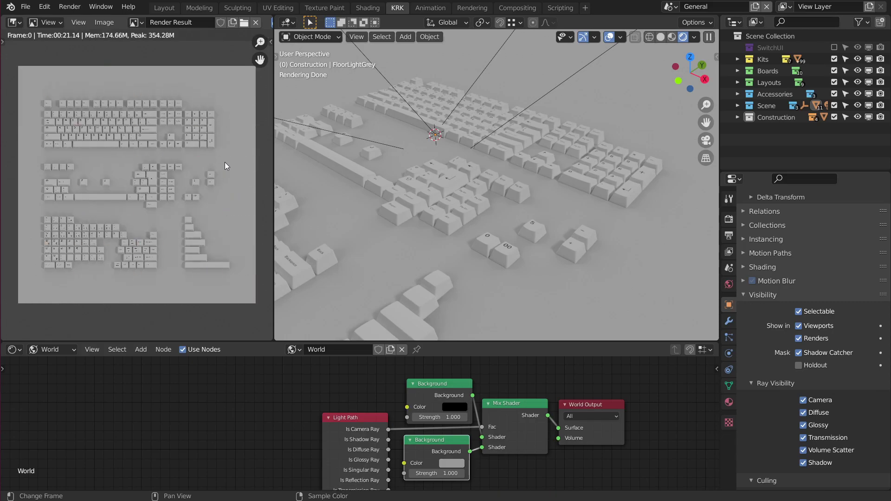
scroll(185, 190, "up", 4)
middle_click_drag(213, 143, 171, 201)
scroll(180, 157, "up", 5)
scroll(133, 233, "up", 3)
middle_click_drag(157, 249, 191, 239)
left_click(188, 236)
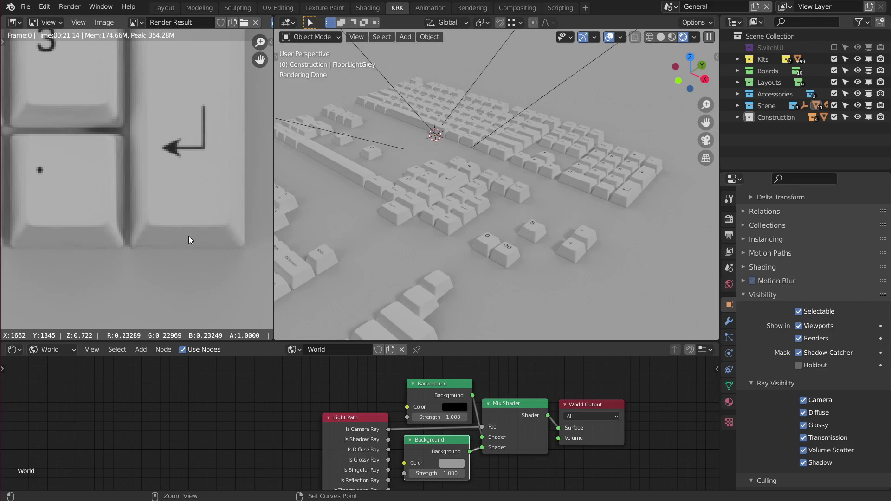
Step: Change the grey World Background node's colour to a fully saturated red
middle_click_drag(510, 473, 522, 461)
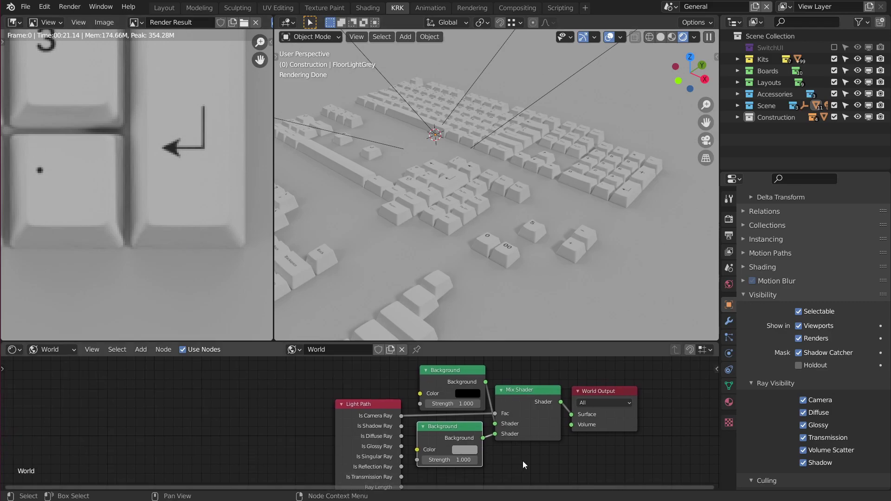
left_click(464, 450)
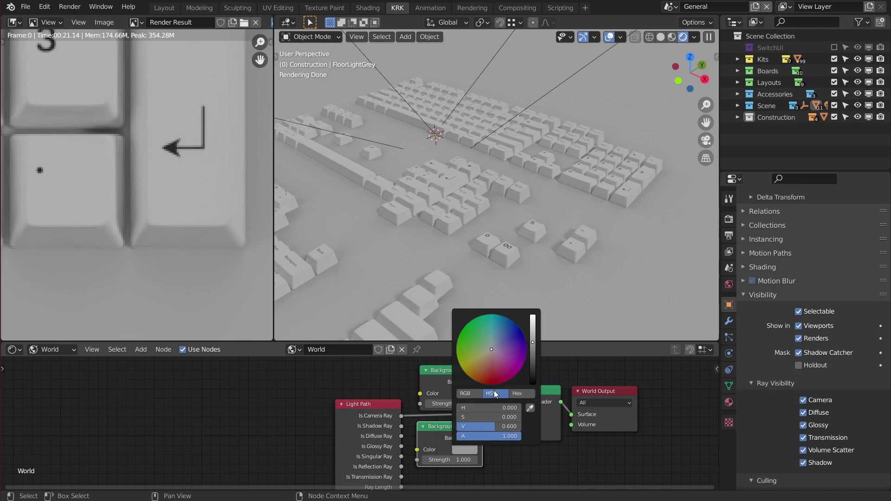
left_click_drag(492, 378, 491, 384)
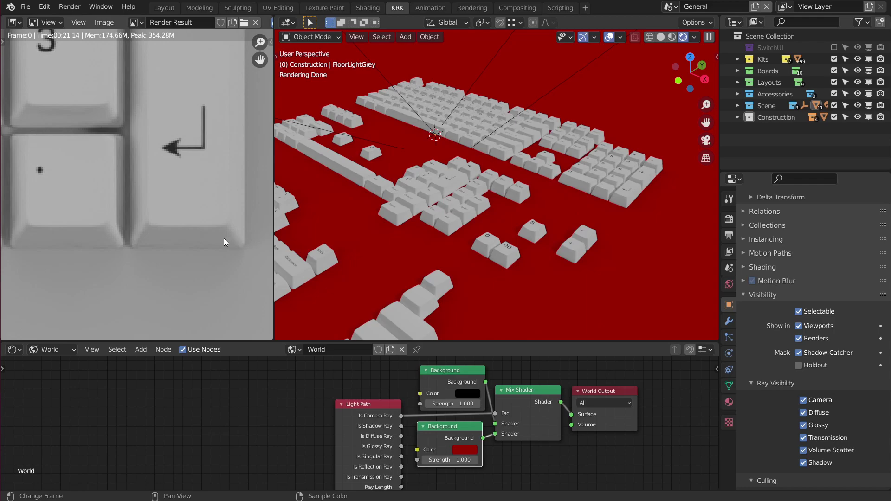
Step: Render the image again with the red world background and inspect the Enter keycap's edges
middle_click_drag(217, 231, 204, 225)
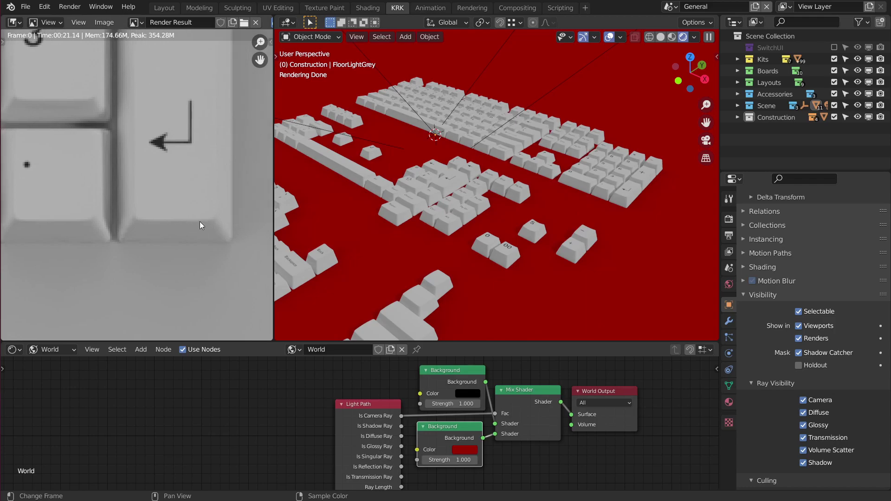
key("F12")
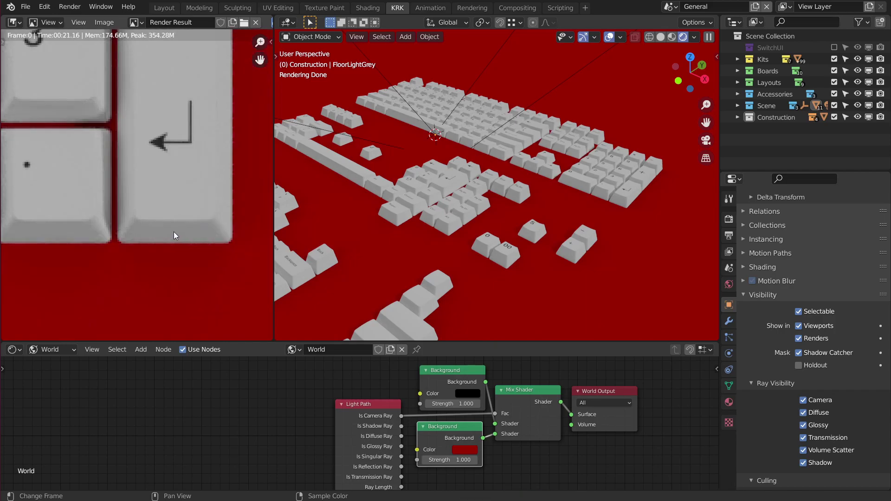
left_click_drag(172, 231, 174, 231)
Step: Expand the Scene and Floors collections and compare the ShadowCatcher and FloorLightGrey objects' visibility settings
mouse_move(592, 166)
middle_mouse_down()
mouse_move(554, 189)
mouse_move(614, 177)
mouse_move(570, 187)
mouse_move(605, 188)
mouse_move(576, 205)
mouse_move(575, 189)
middle_mouse_up()
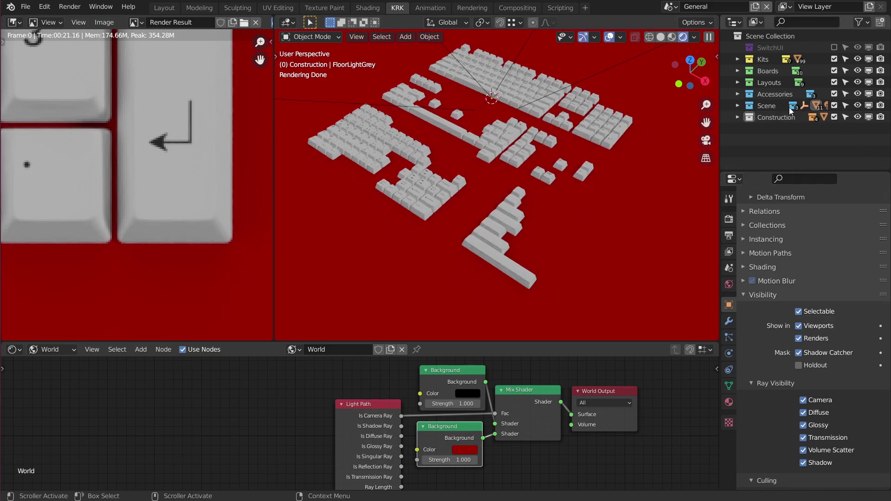
left_click(738, 106)
left_click(749, 140)
scroll(789, 127, "down", 5)
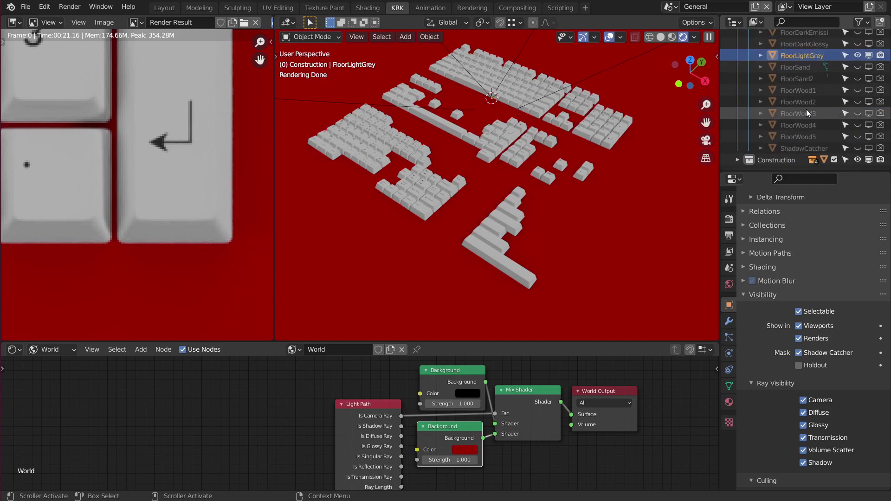
left_click(801, 146)
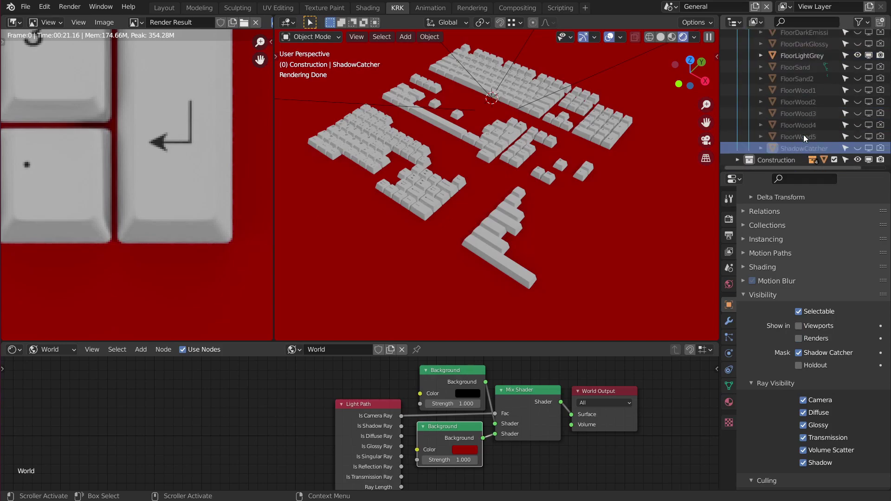
scroll(802, 77, "up", 2)
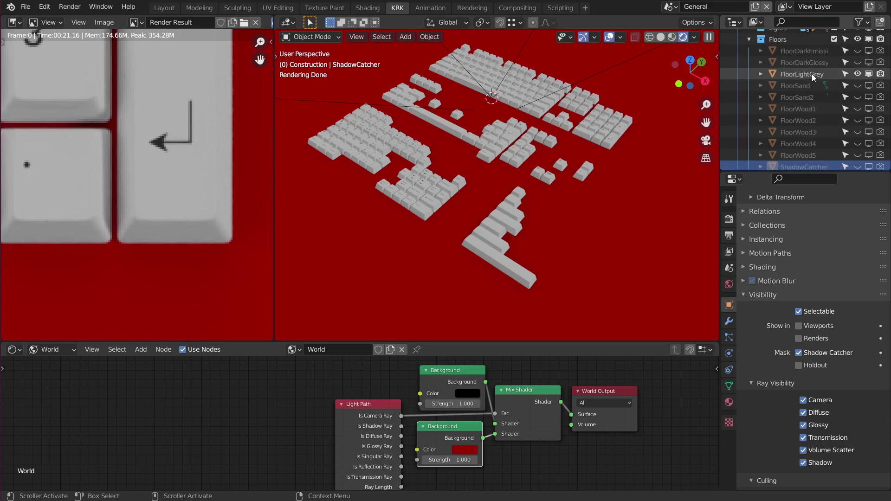
scroll(812, 74, "down", 2)
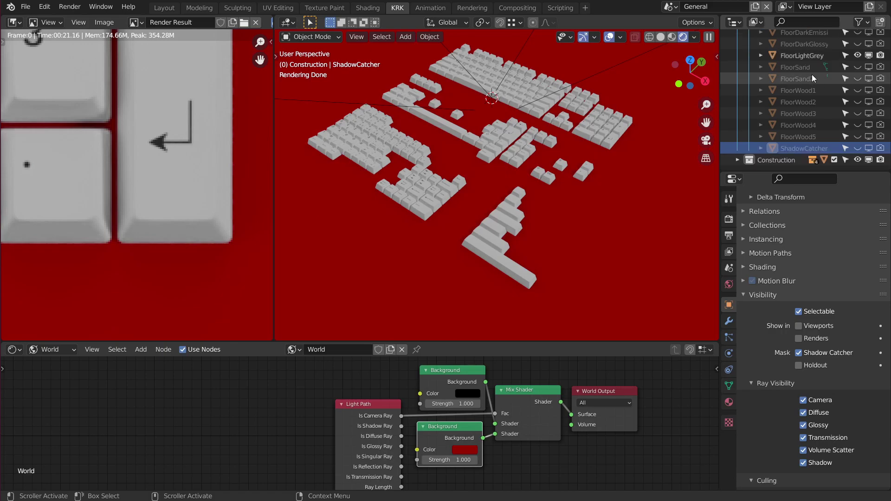
scroll(811, 137, "up", 2)
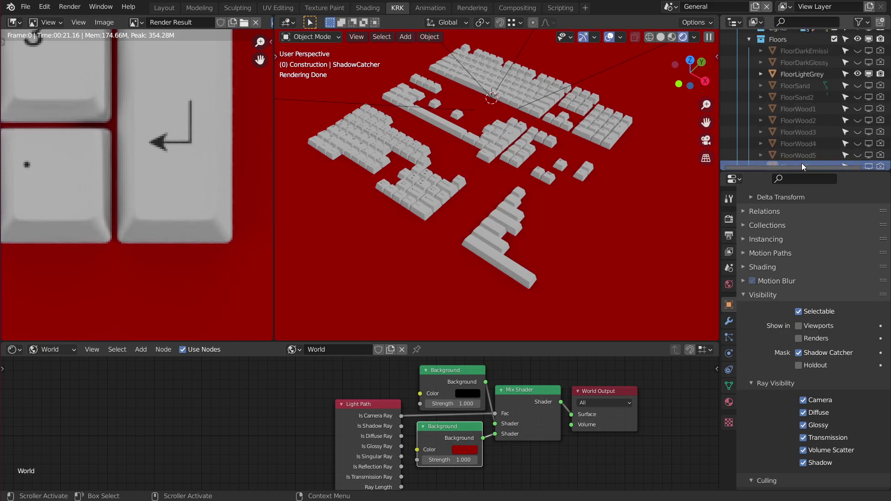
scroll(808, 161, "down", 2)
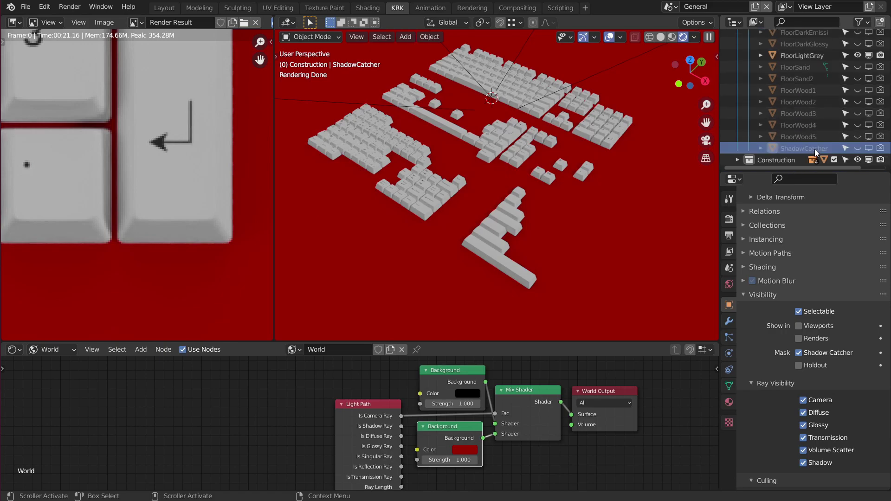
left_click(798, 55)
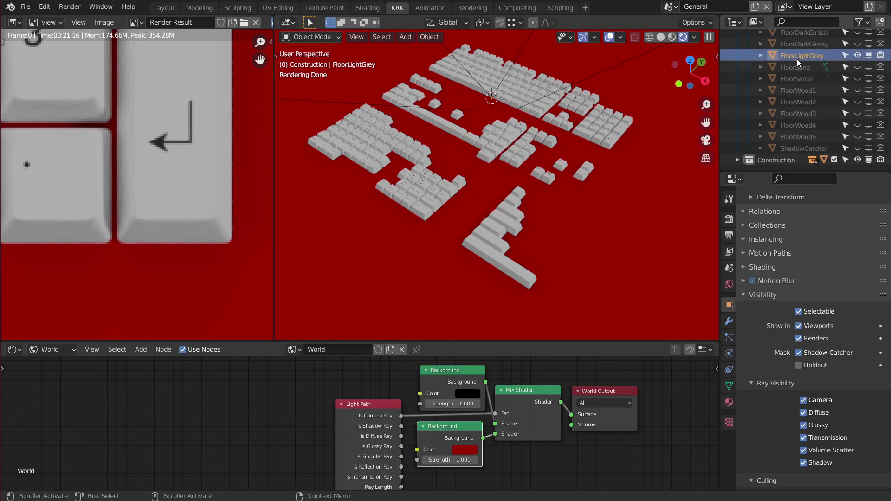
Step: Switch the shader editor to Object to view the FloorLightGrey material, and check the ShadowCatcher object
left_click(52, 349)
left_click(62, 365)
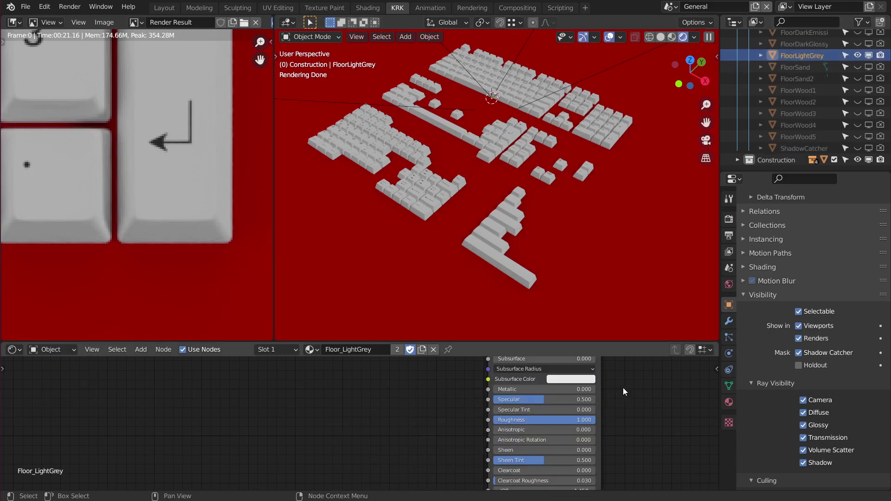
middle_click_drag(619, 388, 569, 451)
middle_click_drag(562, 416, 529, 442)
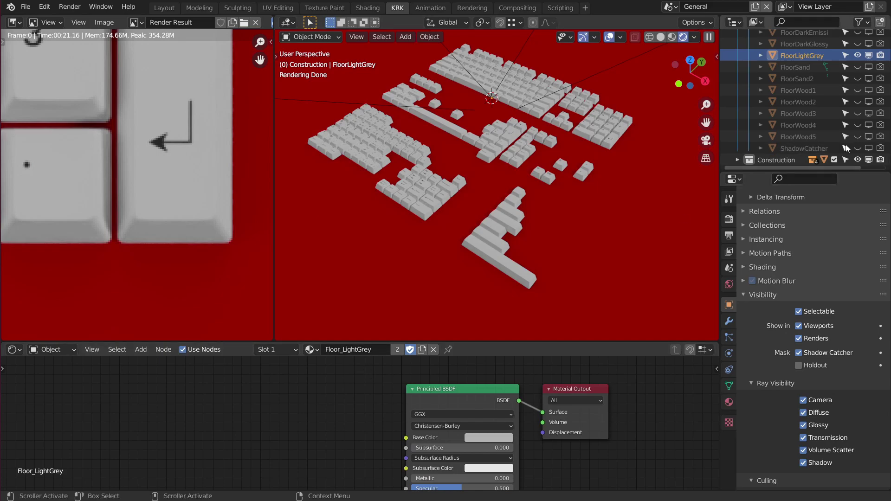
left_click(805, 147)
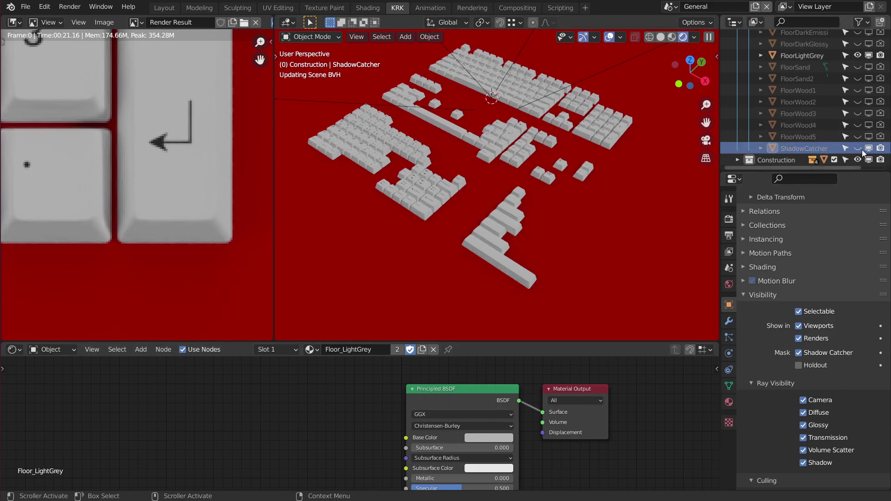
left_click(806, 59)
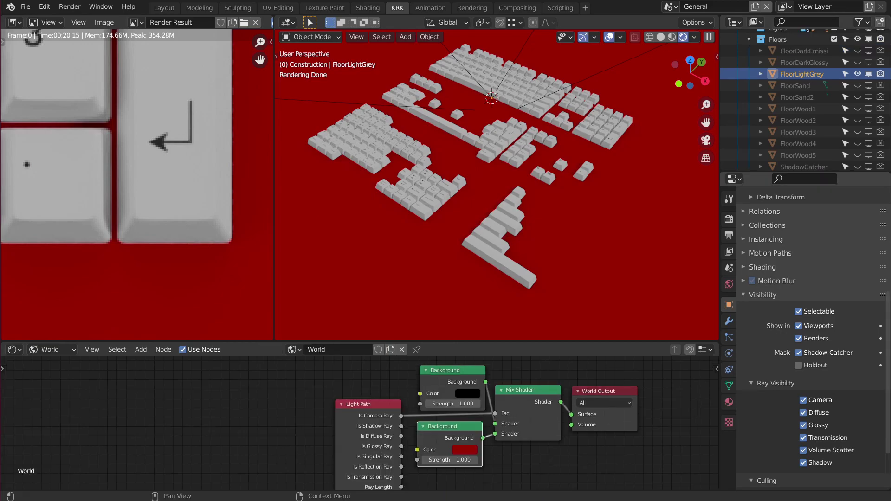
Step: Reset the red World Background node's colour to its default and turn off Shadow Catcher for FloorLightGrey
middle_click_drag(651, 432, 634, 428)
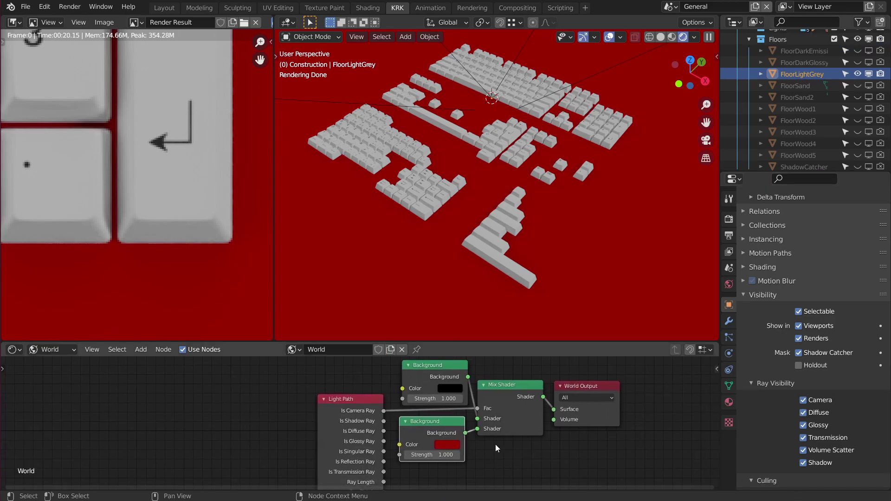
key("BackSpace")
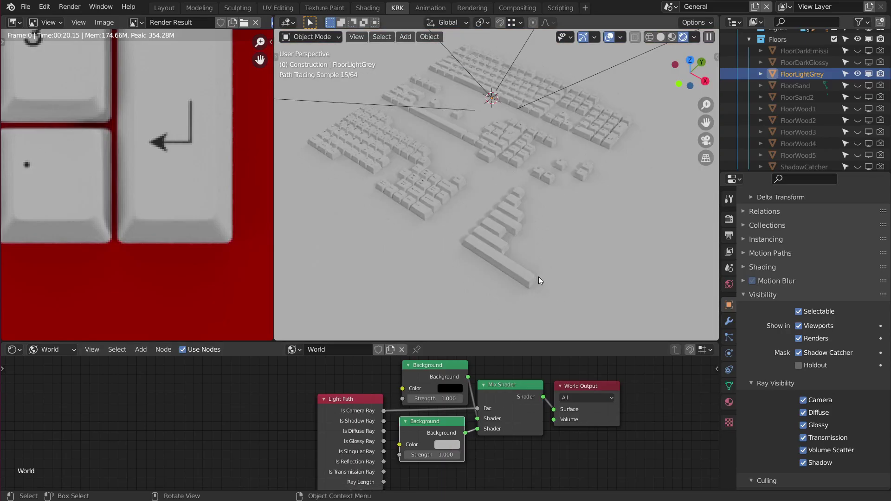
left_click(810, 353)
Step: Set the viewport to Material Preview shading and duplicate the FloorLightGrey floor in place
mouse_move(570, 194)
middle_mouse_down("shift")
mouse_move(619, 213)
mouse_move(617, 187)
middle_mouse_up("shift")
key("z")
left_click(601, 216)
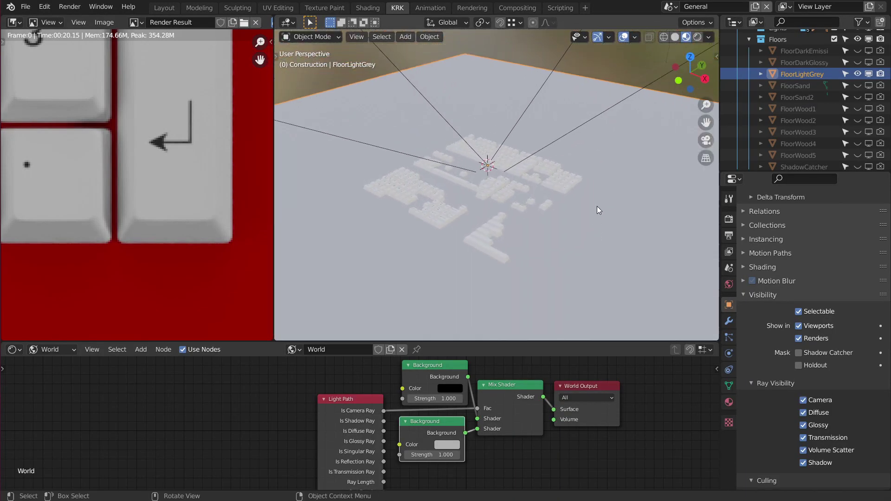
key("shift+d")
right_click(614, 171)
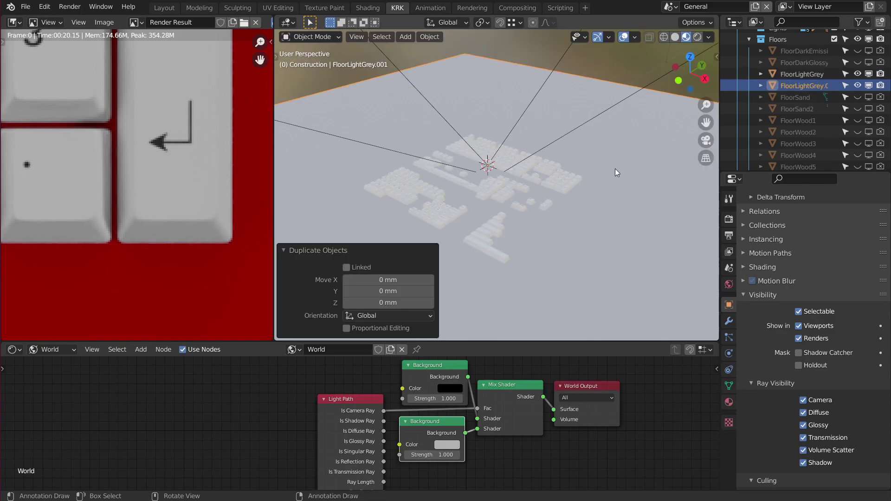
middle_click_drag(612, 164, 622, 166)
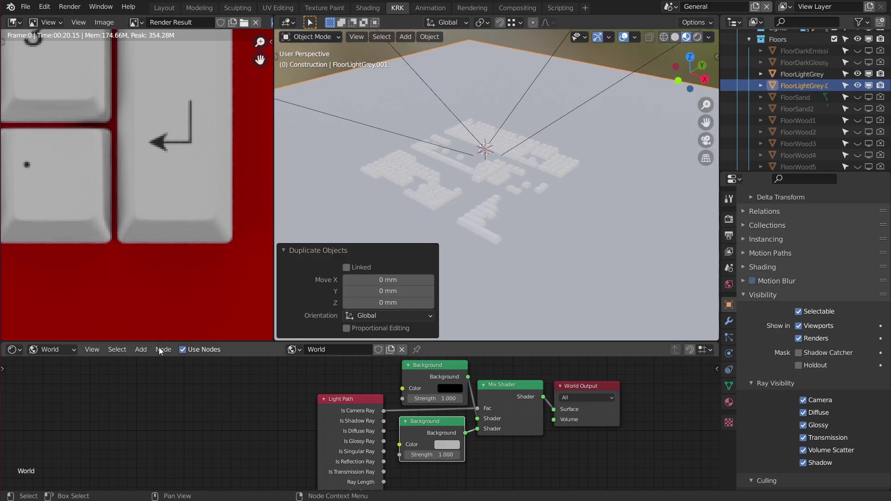
Step: Switch the shader editor to Object and make the duplicate floor's Floor_LightGrey material single-user
left_click(45, 352)
left_click(55, 362)
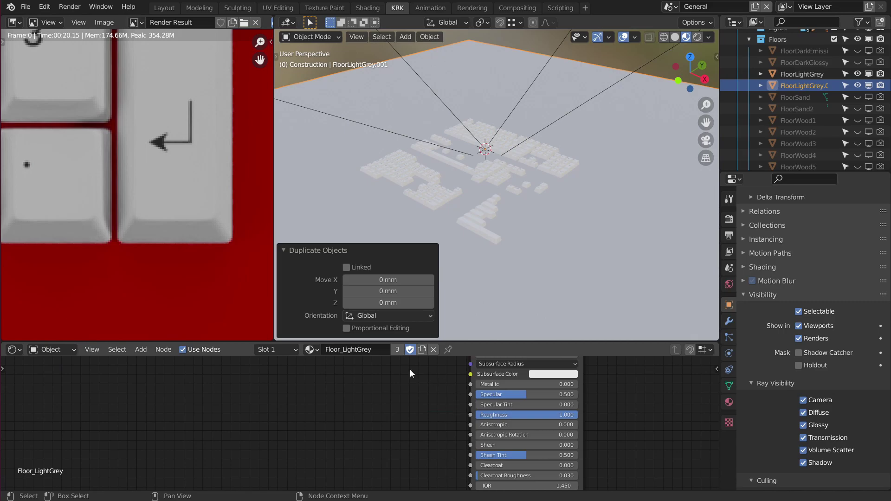
left_click(397, 349)
middle_click_drag(623, 216, 588, 190, "shift")
scroll(589, 190, "up", 2)
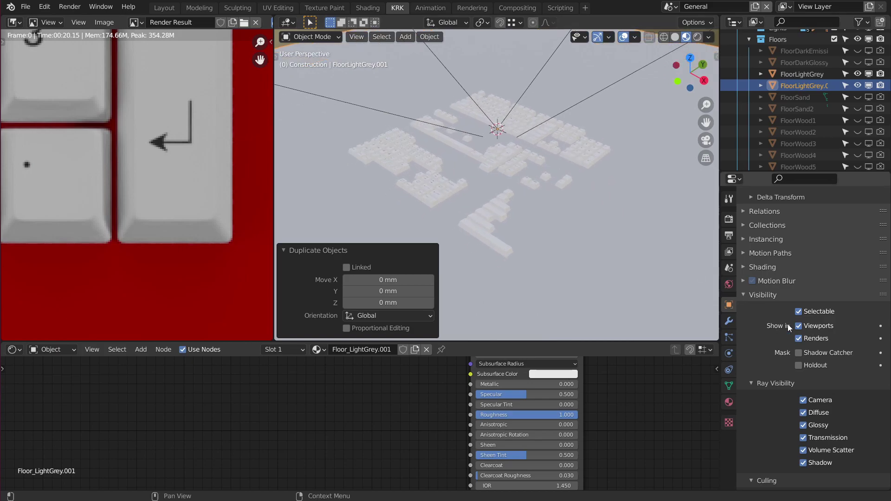
Step: Disable Camera ray visibility on the original floor, and disable every ray type except Camera on the duplicate floor
left_click(793, 75)
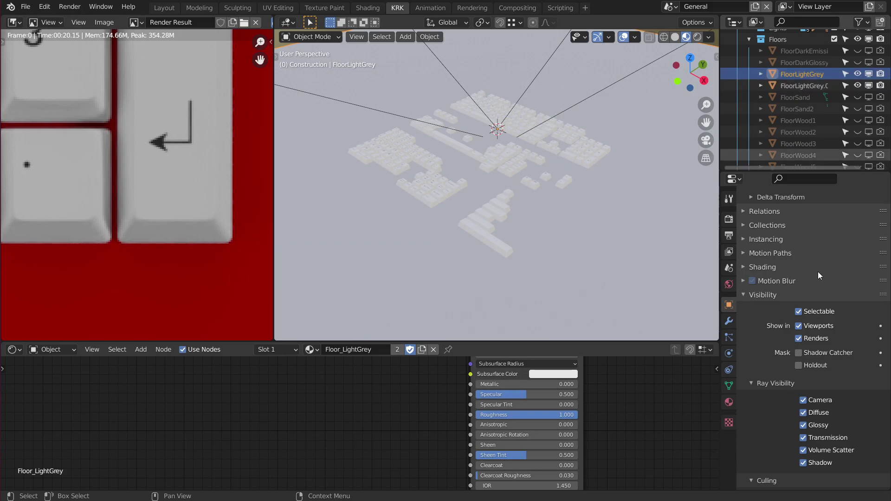
left_click(803, 400)
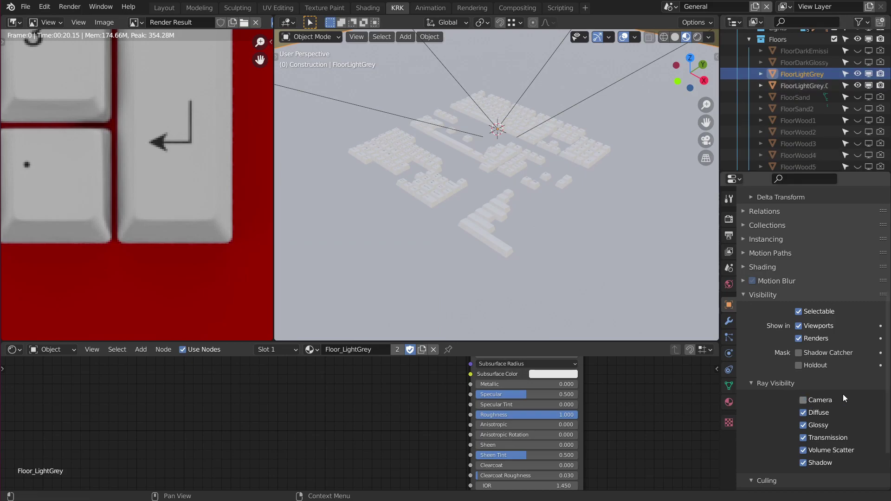
left_click(798, 85)
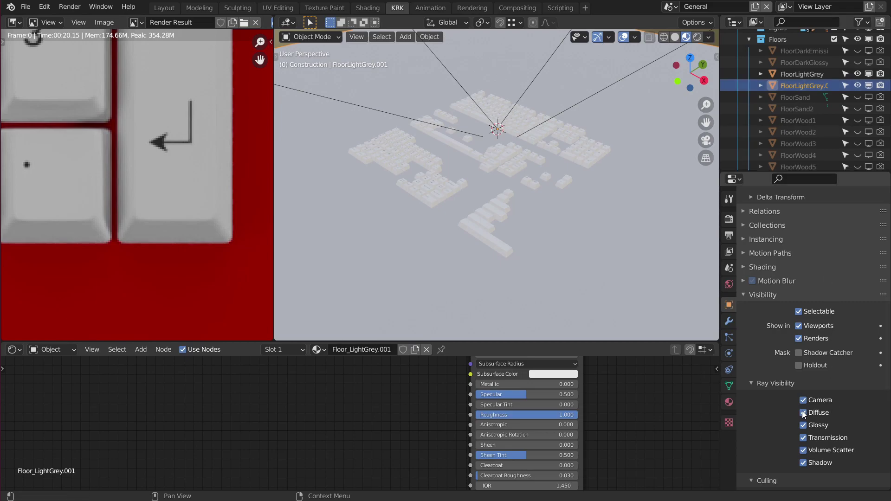
left_click_drag(802, 414, 804, 463)
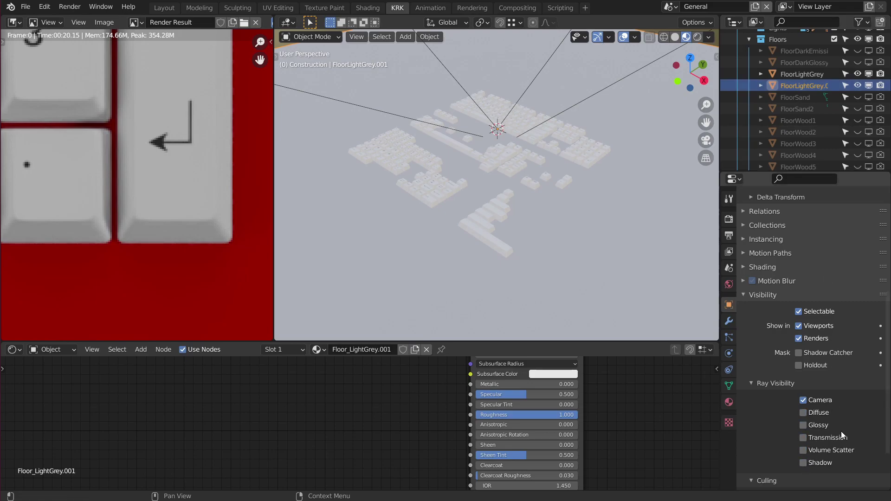
Step: Set the Base Color of the duplicate floor's Principled BSDF to red with hue 0.992, saturation 1.000 and value 0.700
middle_click_drag(589, 385, 509, 459)
scroll(542, 430, "up", 2)
middle_click_drag(543, 430, 514, 433)
left_click(479, 419)
left_click_drag(485, 330, 482, 343)
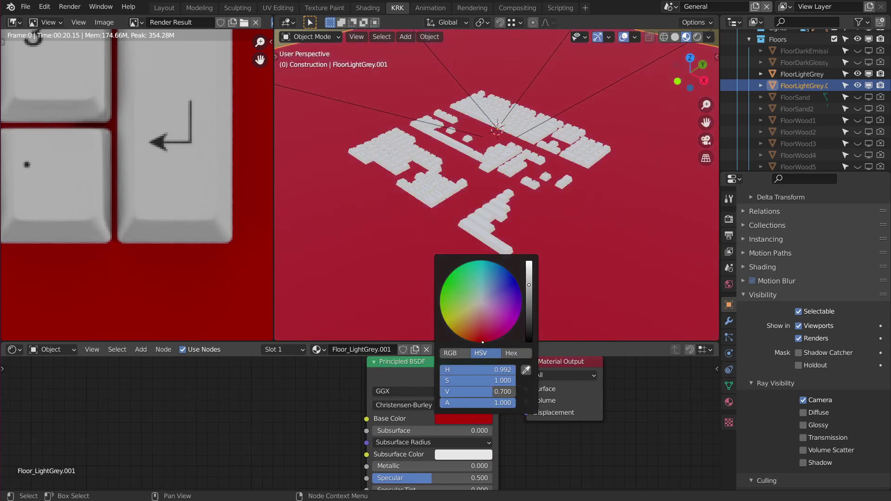
Step: Switch the viewport to Rendered shading and preview the keycaps on the red duplicate floor
mouse_move(548, 233)
middle_mouse_down()
mouse_move(552, 242)
mouse_move(563, 233)
mouse_move(552, 216)
mouse_move(566, 227)
mouse_move(574, 202)
mouse_move(564, 209)
mouse_move(586, 229)
mouse_move(584, 197)
mouse_move(590, 204)
middle_mouse_up()
key("z")
left_click(560, 151)
scroll(597, 172, "up", 5)
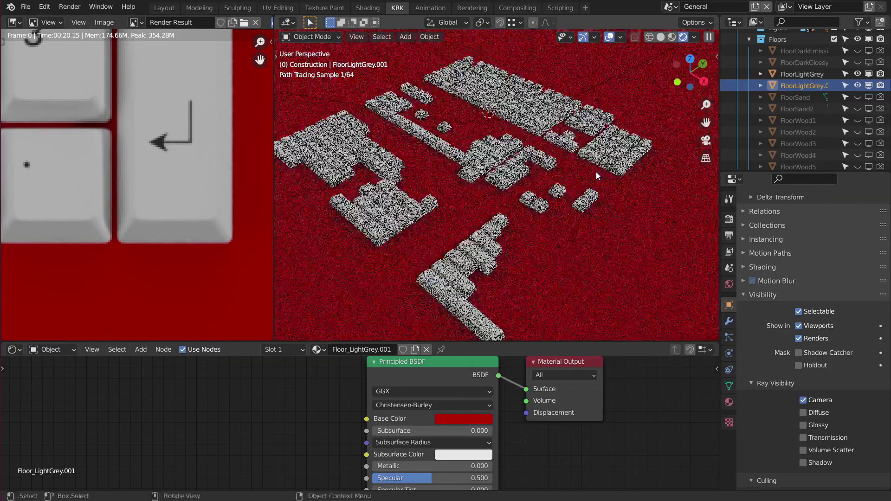
Step: Hide the red duplicate floor FloorLightGrey.001 and show FloorWood1 beneath the keycaps
scroll(597, 177, "down", 3)
mouse_move(598, 176)
middle_mouse_down("shift")
mouse_move(576, 204)
mouse_move(588, 184)
mouse_move(617, 176)
middle_mouse_up("shift")
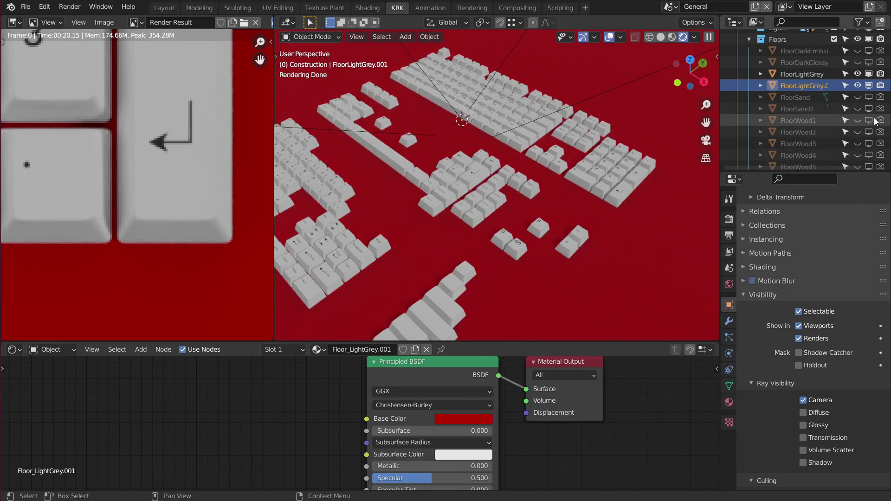
middle_click_drag(536, 191, 558, 191, "shift")
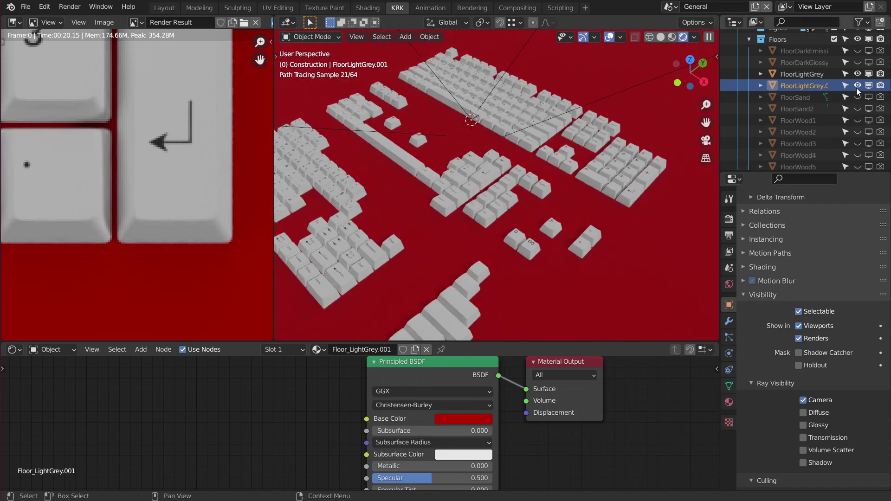
left_click(857, 86)
scroll(857, 132, "down", 1)
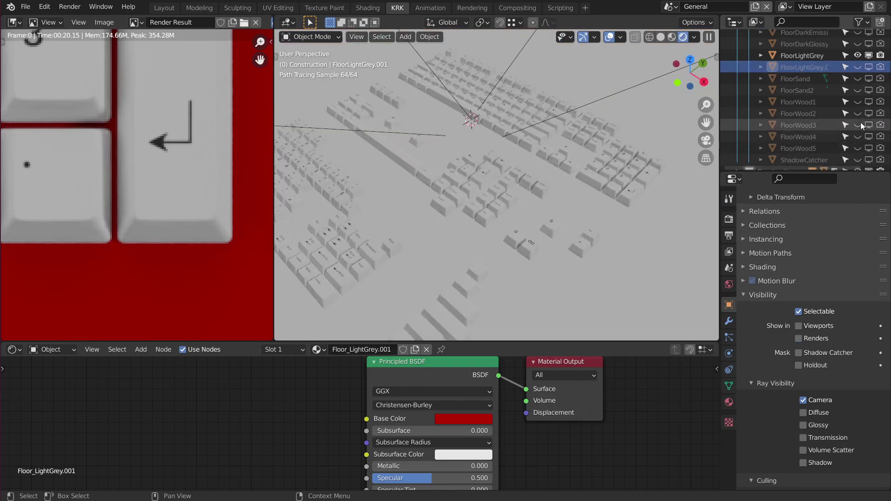
left_click(858, 102)
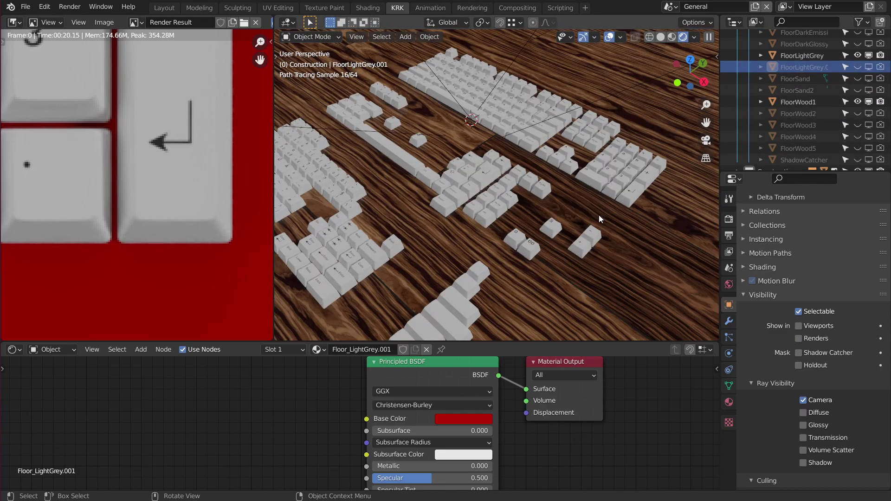
middle_click_drag(544, 199, 561, 160)
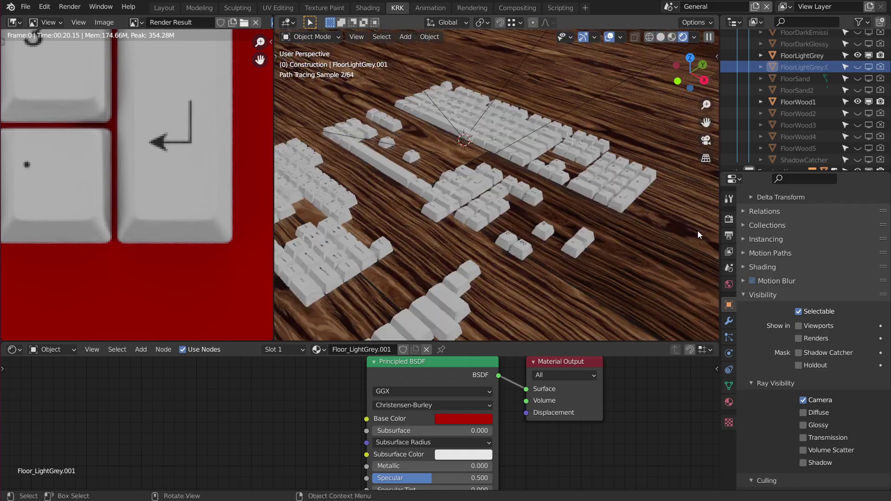
Step: Disable Diffuse, Glossy, Transmission, Volume Scatter and Shadow ray visibility on FloorWood1, keeping only Camera enabled
left_click(797, 102)
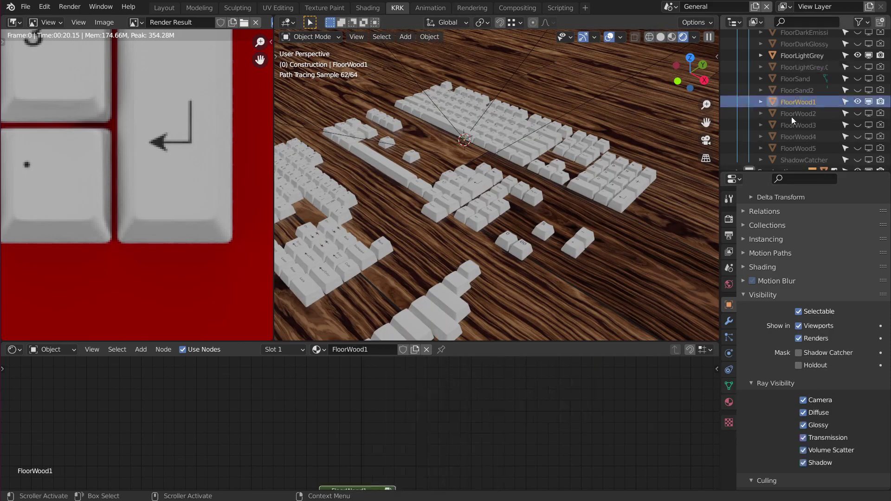
left_click(803, 400)
left_click(803, 400)
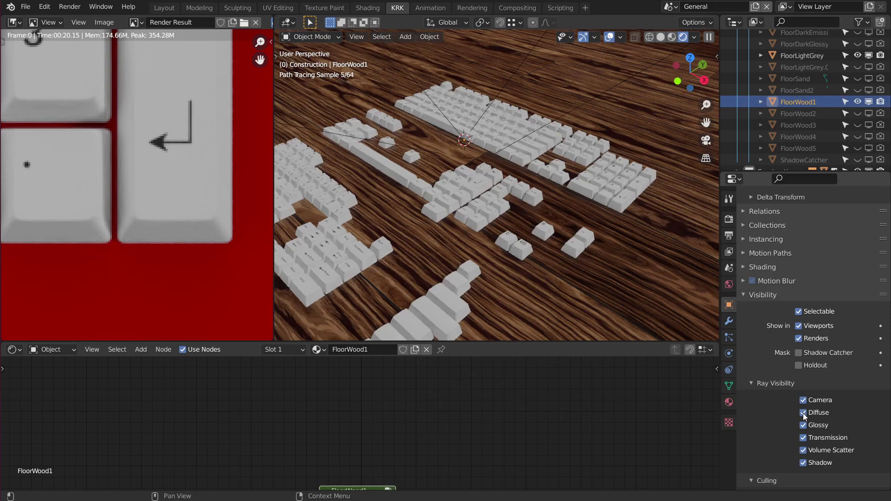
left_click_drag(803, 412, 803, 462)
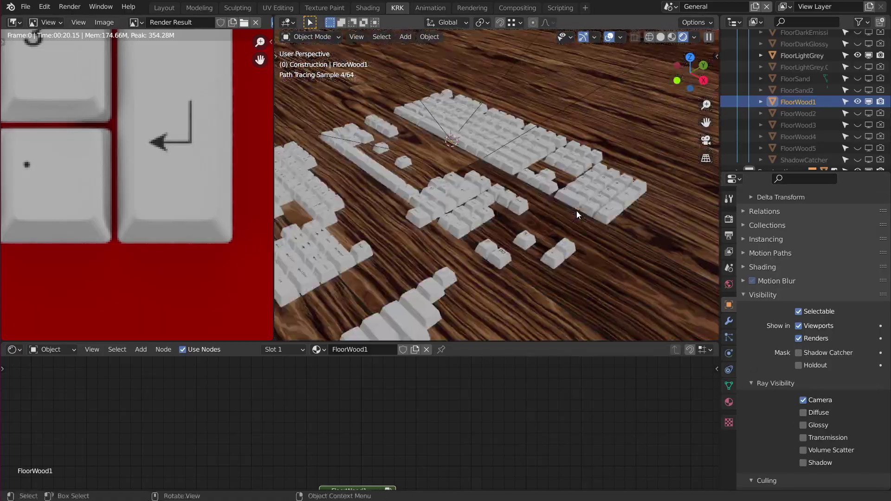
scroll(577, 210, "up", 5)
middle_click_drag(647, 224, 580, 182, "shift")
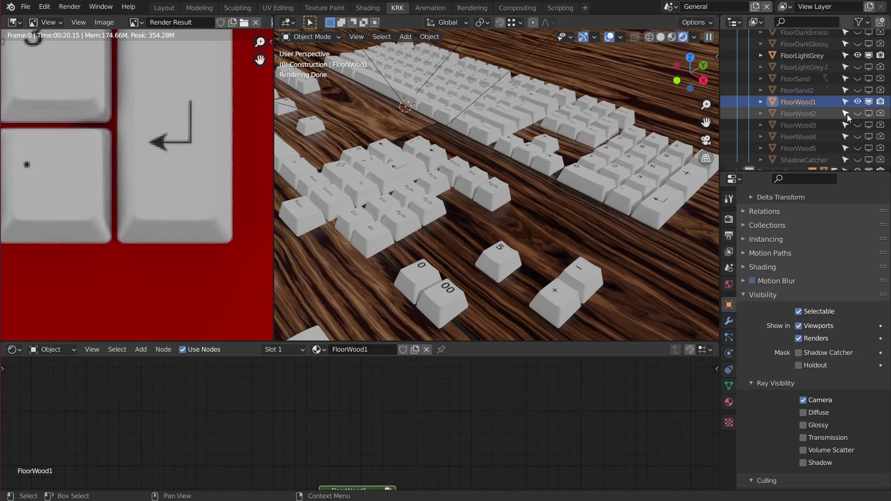
Step: Hide FloorLightGrey and FloorWood1, and show the ShadowCatcher floor instead
left_click(857, 54)
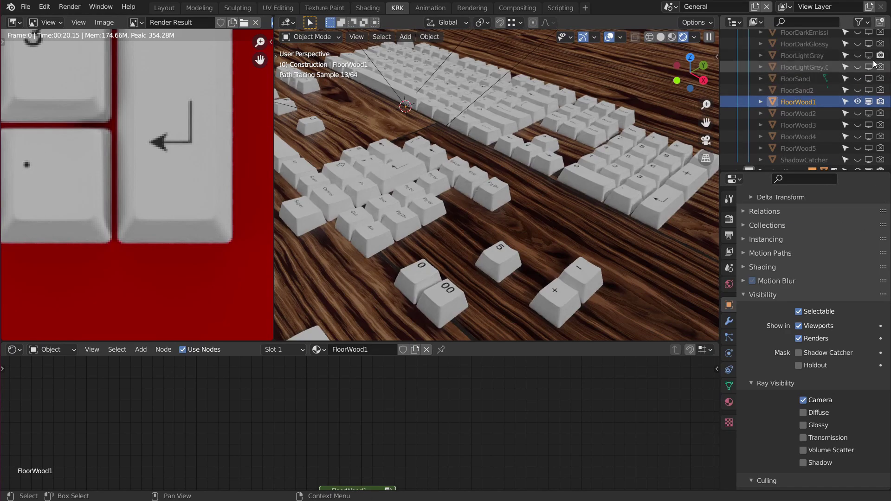
scroll(857, 139, "down", 1)
scroll(862, 138, "up", 3)
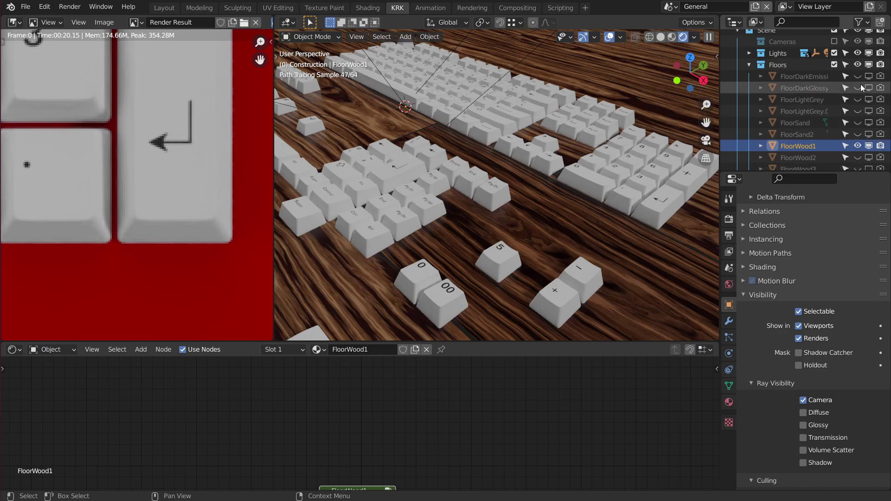
left_click(868, 127)
scroll(868, 128, "down", 3)
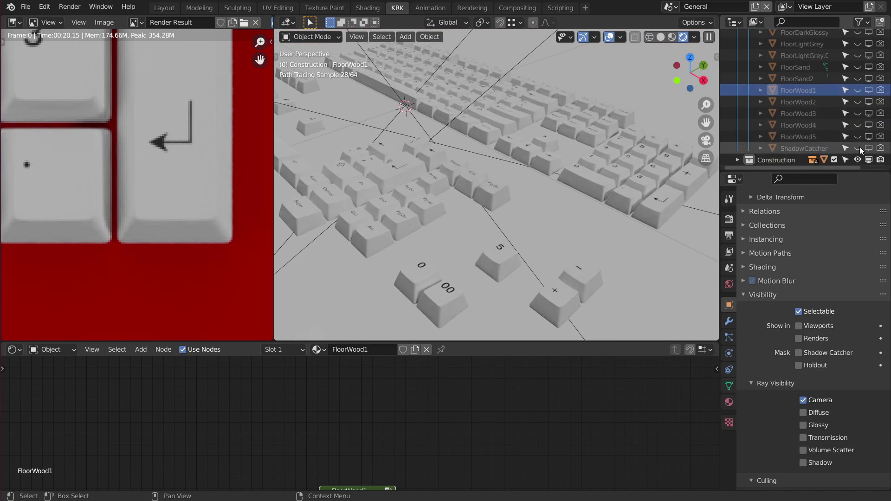
mouse_move(633, 217)
middle_mouse_down()
mouse_move(623, 237)
mouse_move(620, 207)
mouse_move(621, 215)
middle_mouse_up()
Step: Enable Transparent in the render's Film settings
left_click(729, 219)
scroll(748, 313, "down", 5)
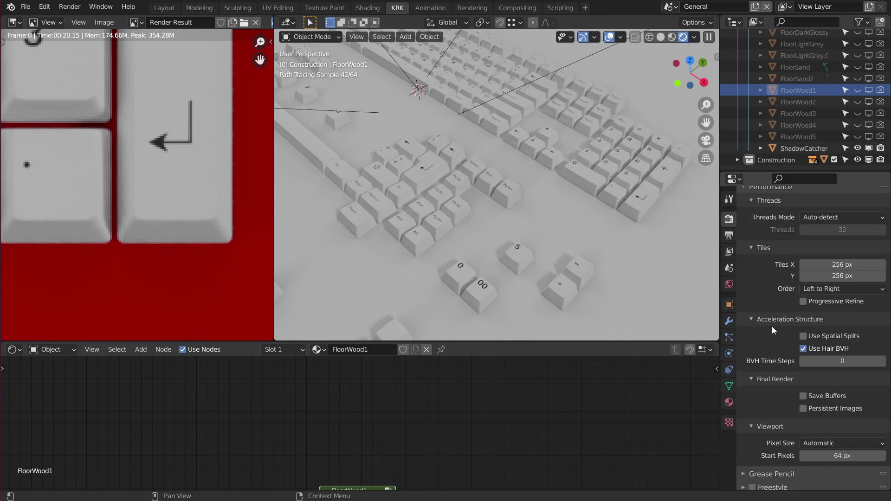
middle_click_drag(566, 239, 568, 202)
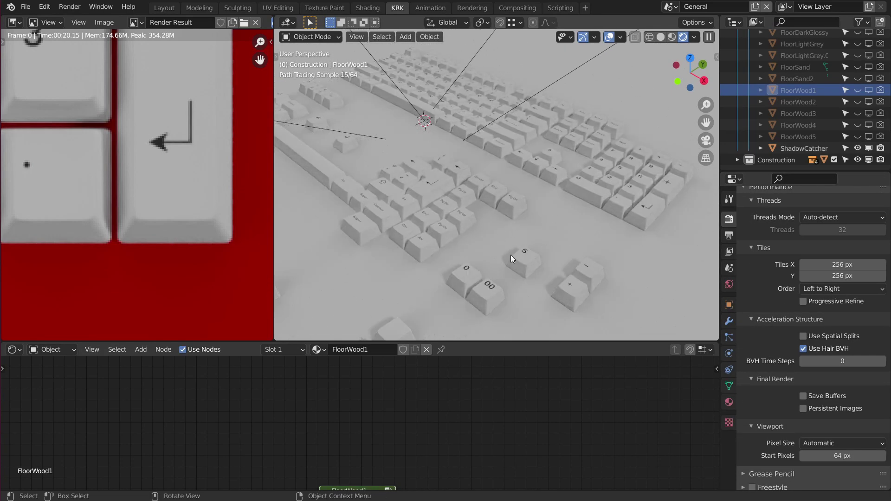
middle_click_drag(587, 247, 593, 208)
scroll(766, 384, "down", 1)
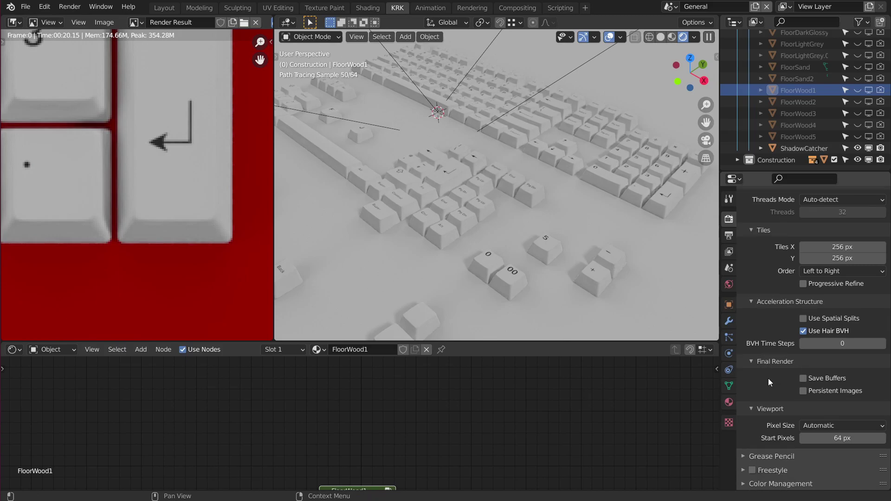
scroll(758, 375, "up", 11)
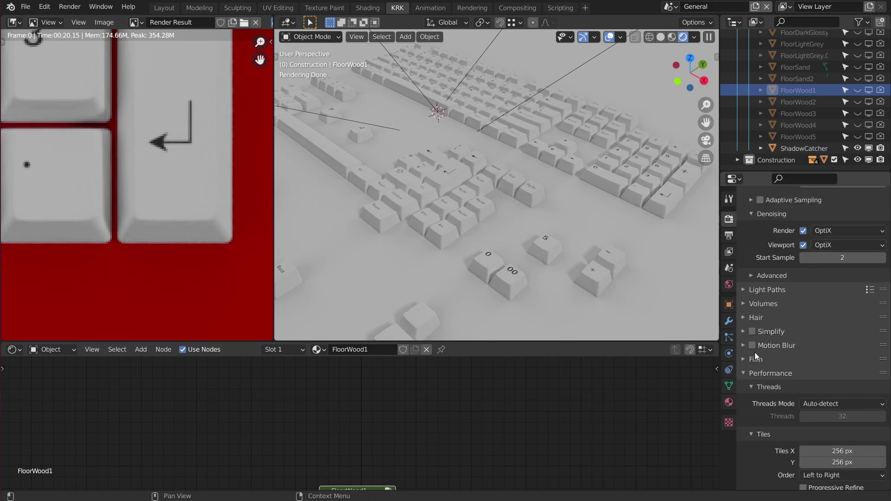
left_click(756, 359)
scroll(789, 385, "down", 3)
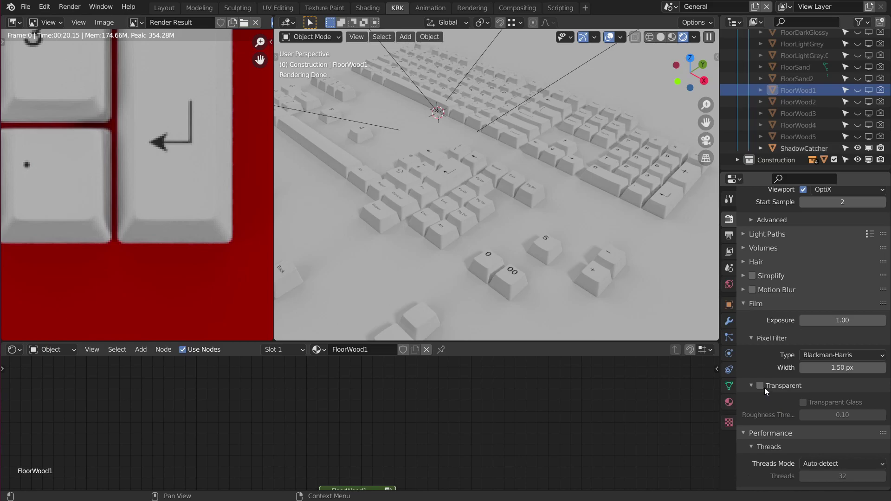
left_click(760, 386)
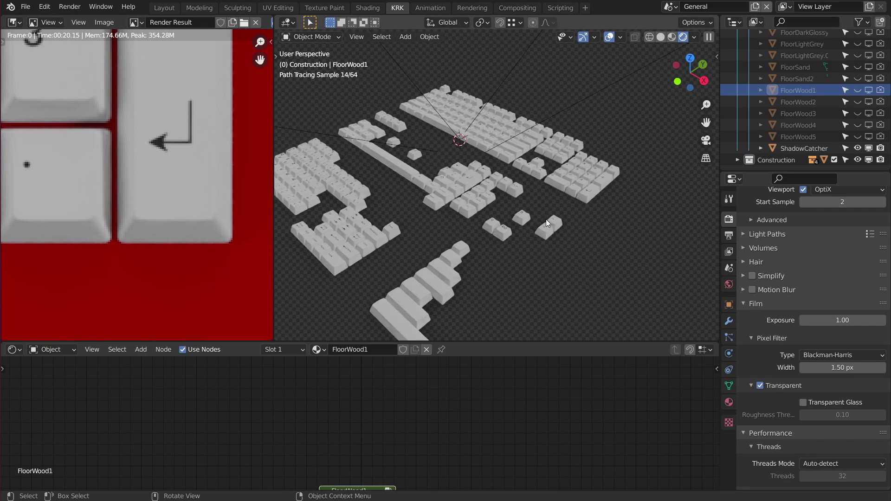
Step: Preview the keycaps on the transparent background, and expand the 3D viewport over the image editor's area
middle_click_drag(547, 218, 570, 193)
scroll(557, 215, "up", 2)
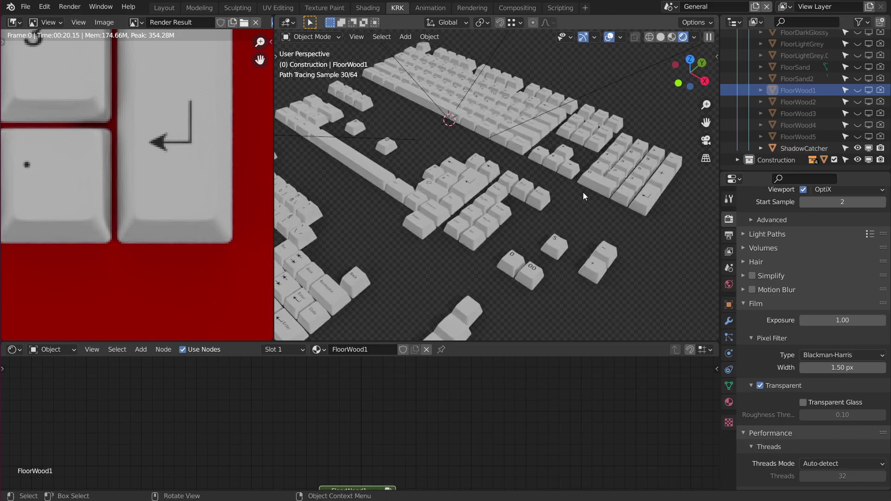
scroll(591, 218, "up", 4)
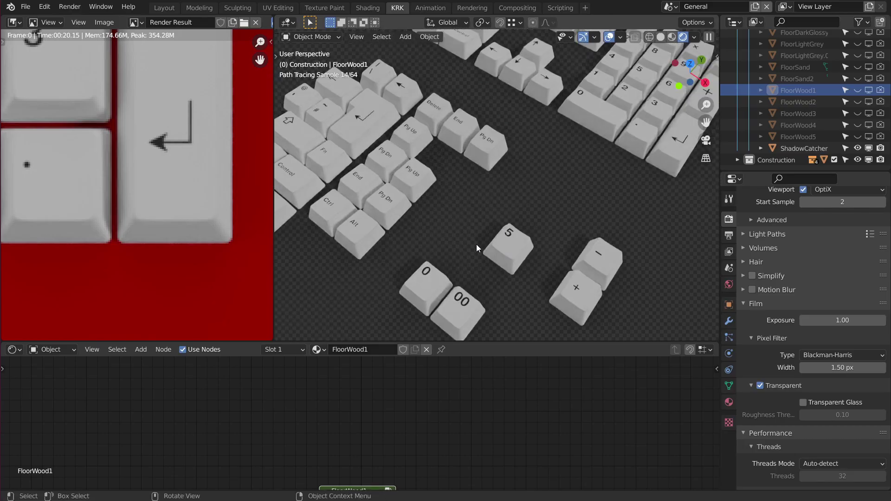
scroll(516, 229, "down", 5)
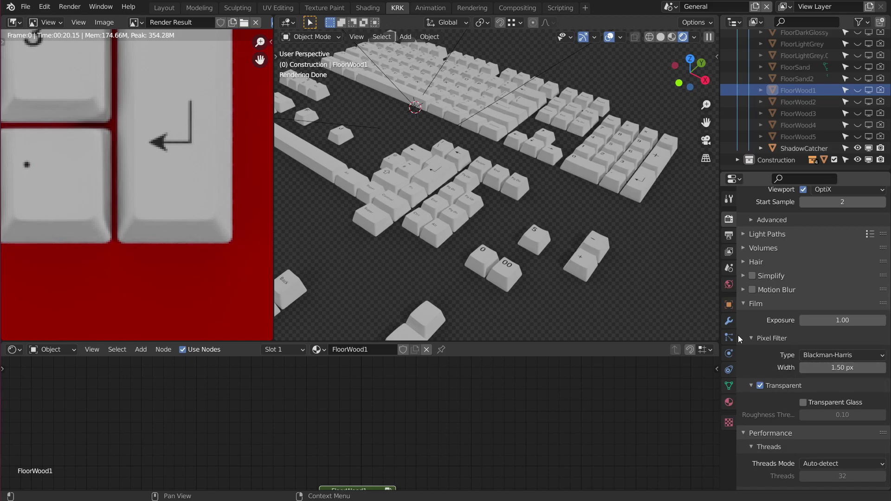
scroll(703, 321, "down", 1)
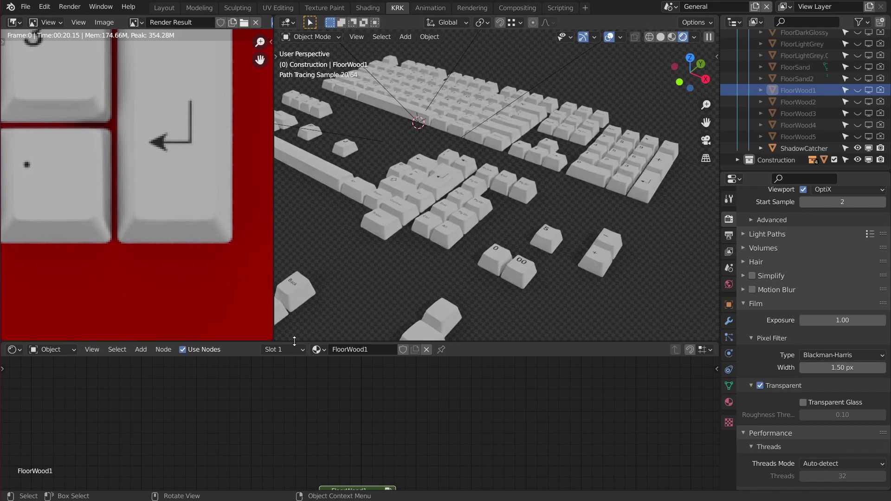
left_click_drag(172, 335, 167, 335)
middle_click_drag(475, 209, 460, 225)
scroll(523, 174, "down", 1)
middle_click_drag(531, 180, 546, 199, "shift")
Step: Hide the ShadowCatcher floor and switch the viewport to Material Preview shading
left_click_drag(880, 148, 856, 146)
key("z")
left_click(597, 211)
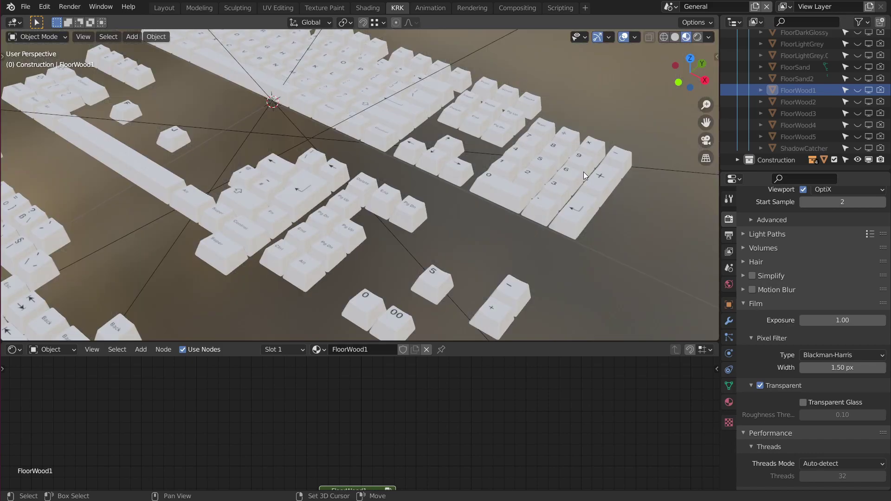
Step: Show the FloorDarkEmissive floor and select it to load its material nodes
scroll(583, 170, "down", 3)
scroll(833, 102, "up", 5)
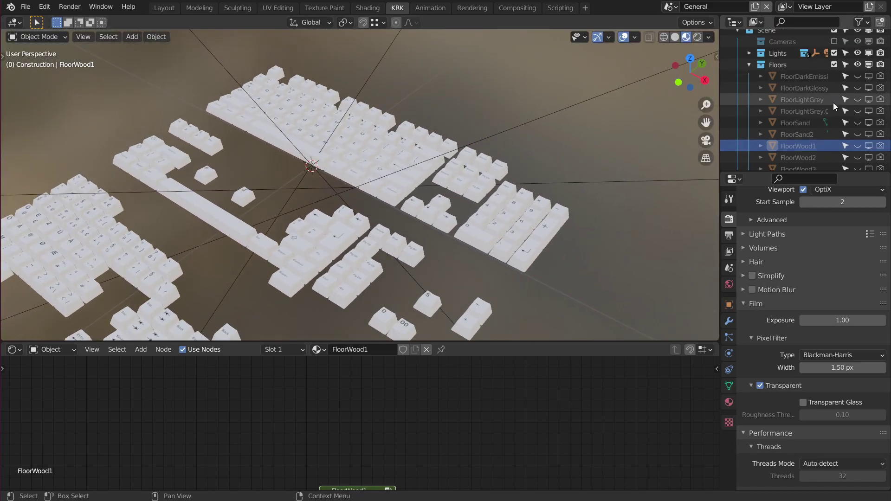
left_click(857, 77)
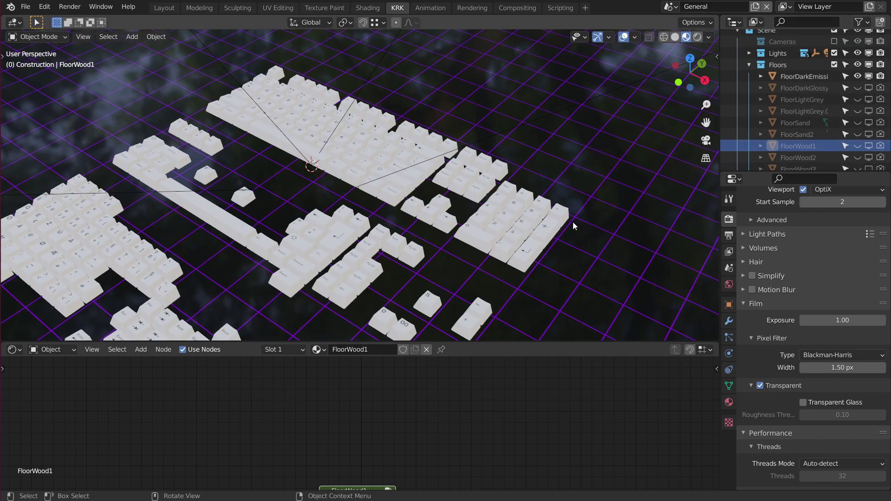
middle_click_drag(560, 227, 591, 89)
left_click(563, 209)
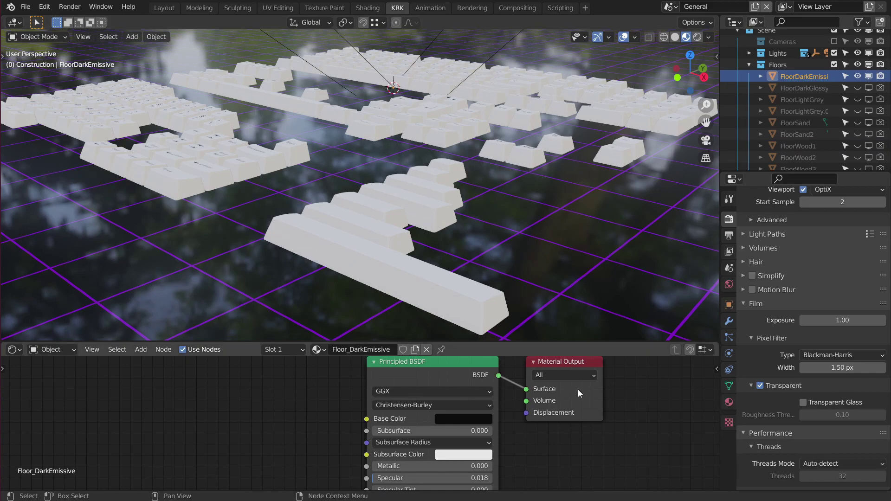
Step: Set the Scale of the Voronoi Texture in the Floor_DarkEmissive material to 71.4
scroll(515, 441, "down", 4)
middle_click_drag(463, 477, 477, 422)
middle_click_drag(416, 470, 464, 411)
middle_click_drag(422, 431, 457, 415)
scroll(349, 433, "up", 2)
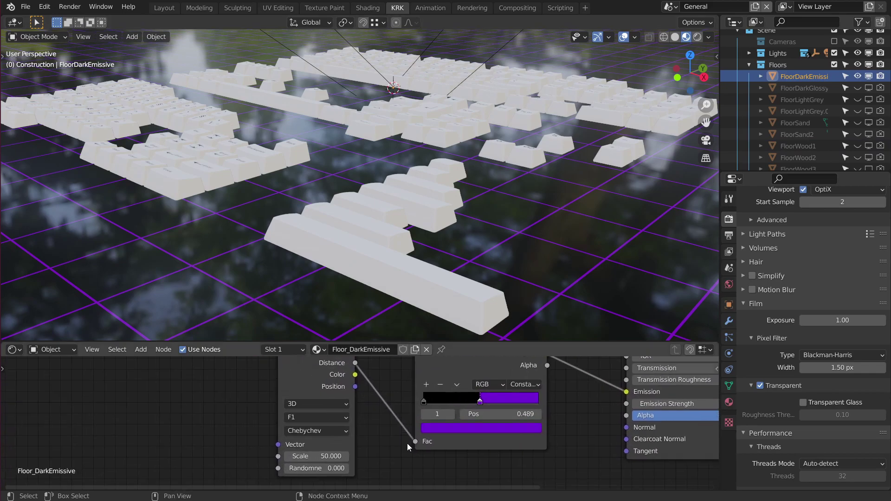
scroll(405, 426, "up", 2, "shift")
scroll(402, 446, "down", 2)
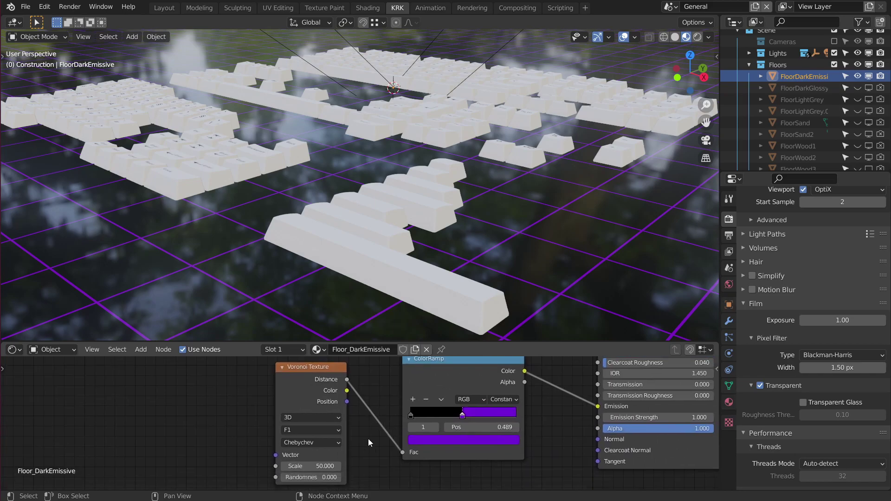
left_click_drag(310, 466, 338, 465)
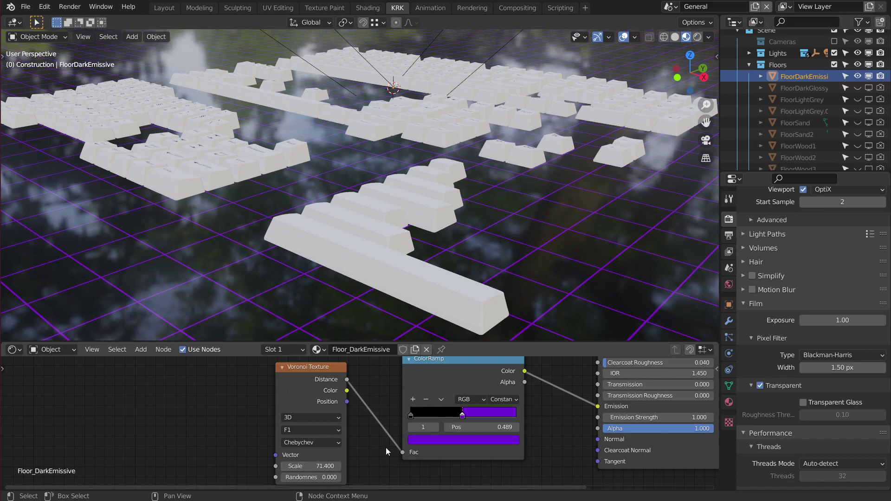
Step: Move the ColorRamp's purple stop to position 0.446 and set the Voronoi Texture's distance metric to Manhattan
middle_click_drag(461, 449, 452, 460)
mouse_move(452, 425)
left_mouse_down()
mouse_move(477, 427)
mouse_move(436, 428)
mouse_move(448, 432)
left_mouse_up()
middle_click_drag(333, 463, 346, 441)
left_click(316, 430)
left_click(314, 453)
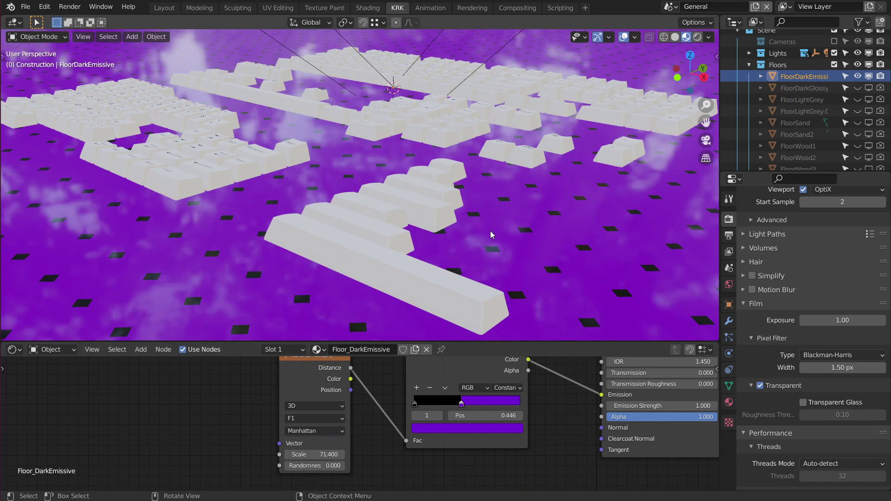
Step: Set the ColorRamp's purple stop to position 0.793 to form a purple and black checkerboard
middle_click_drag(498, 221, 499, 231)
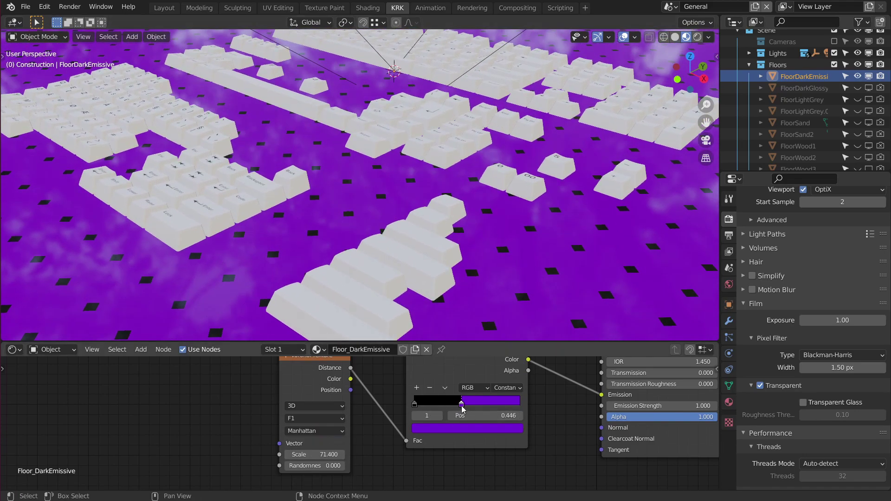
left_click_drag(462, 408, 504, 406)
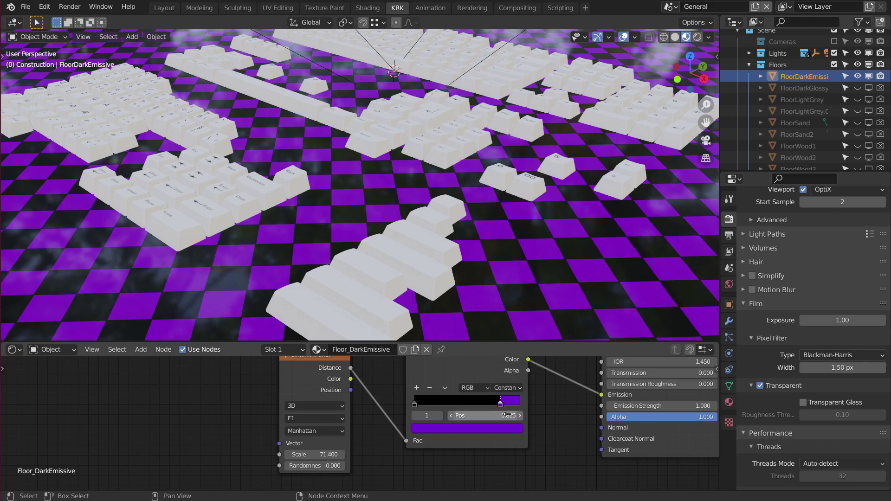
middle_click_drag(559, 420, 553, 429)
left_click_drag(496, 416, 493, 416)
middle_click_drag(499, 379, 496, 387)
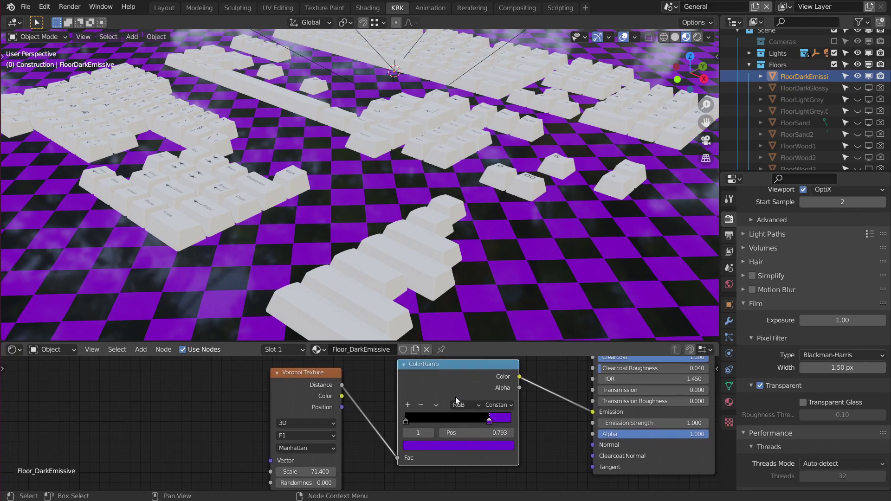
Step: Add two stops to the ColorRamp, copy the purple color onto the lower one, and move that stop to position 0.300
left_click(412, 406)
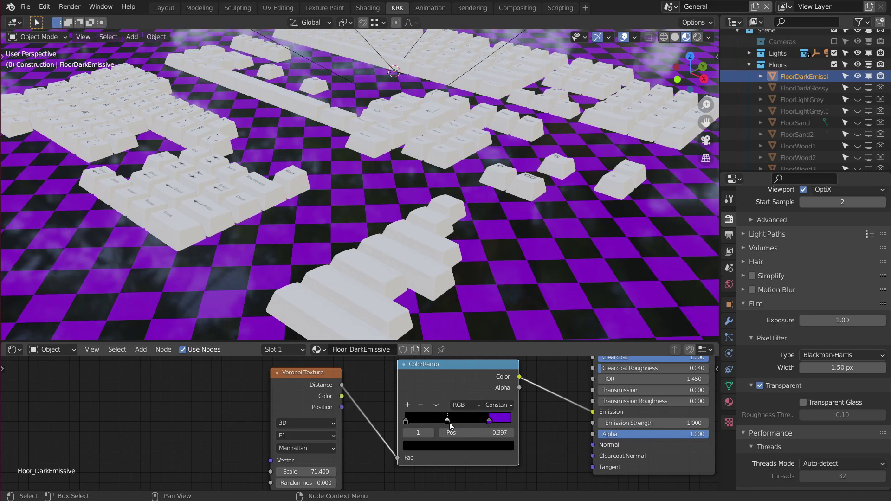
left_click_drag(449, 422, 455, 421)
left_click(490, 422)
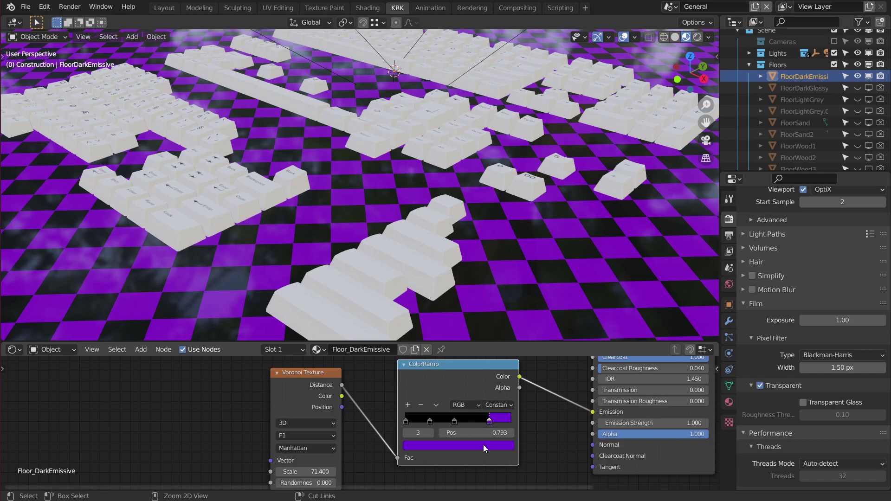
left_click(431, 422)
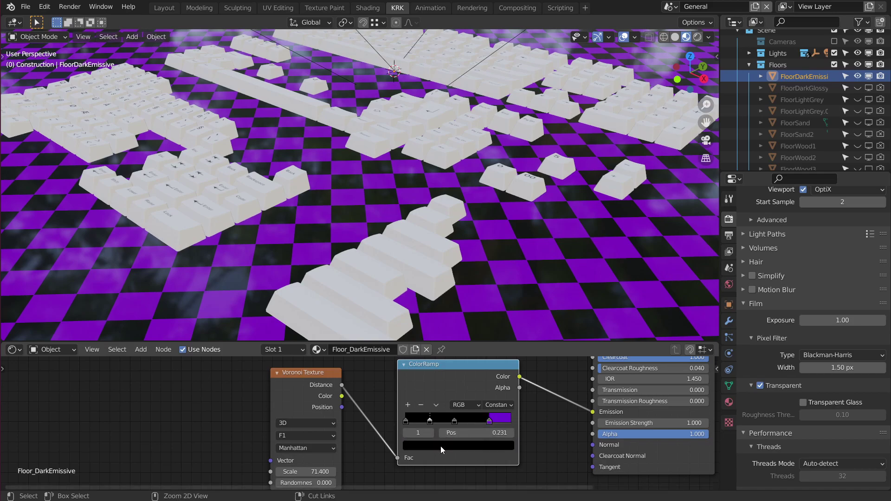
key("ctrl+v")
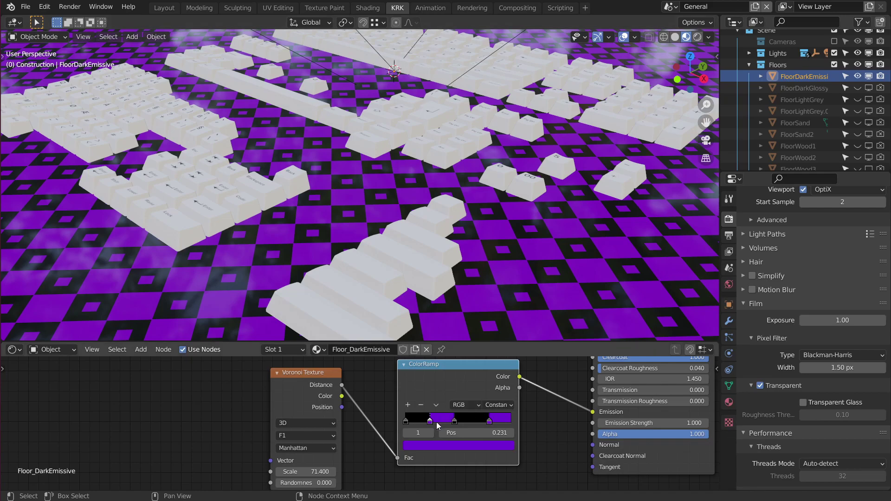
mouse_move(435, 422)
left_mouse_down()
mouse_move(480, 423)
mouse_move(426, 425)
left_mouse_up()
scroll(516, 227, "down", 5)
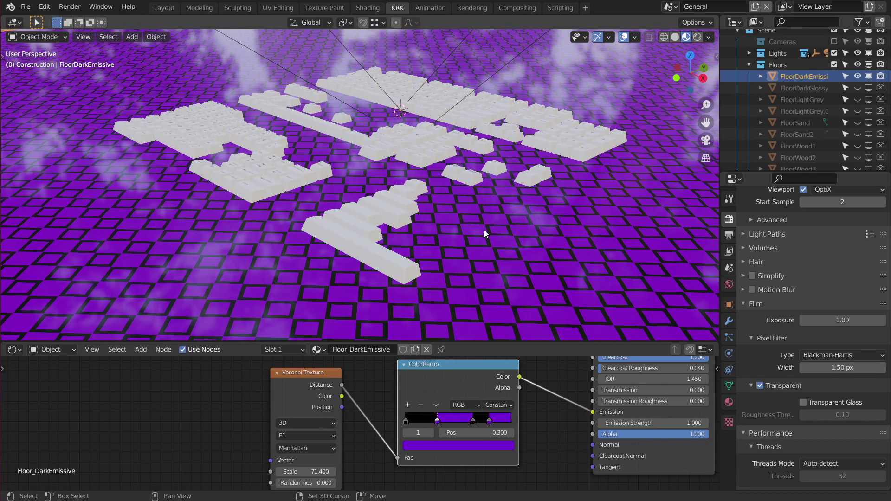
Step: Set the Voronoi Texture's distance metric to Euclidean and move the ColorRamp's lower purple stop to position 0.427
left_click(306, 447)
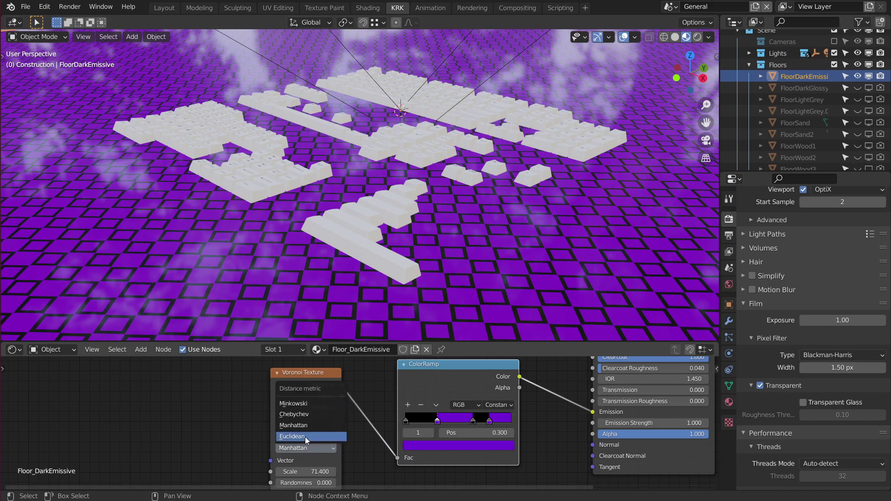
left_click(305, 436)
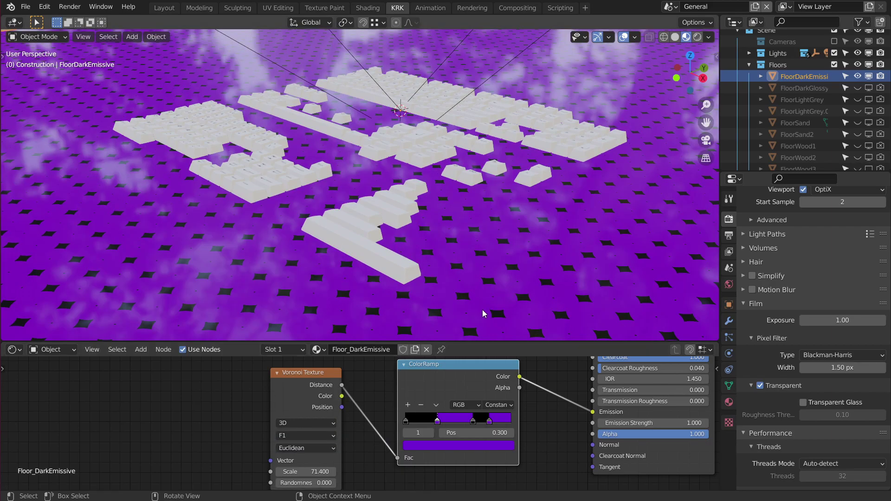
left_click_drag(437, 423, 450, 426)
scroll(507, 236, "up", 3)
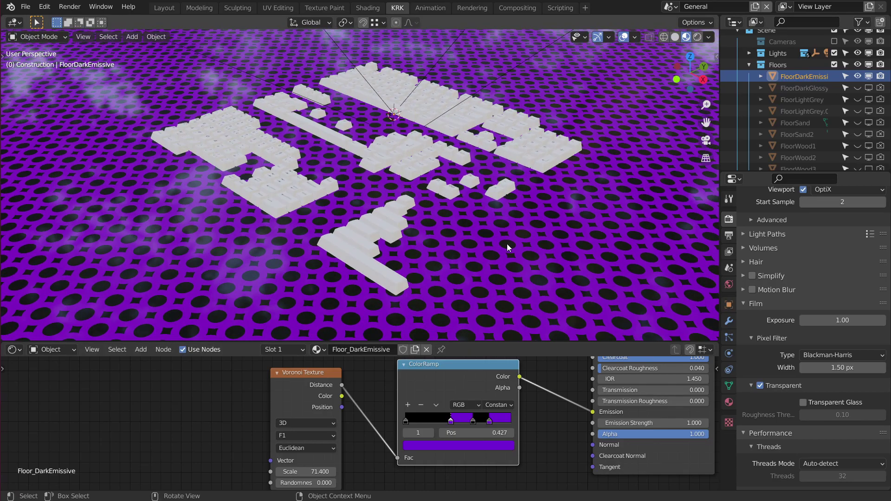
scroll(511, 236, "down", 3)
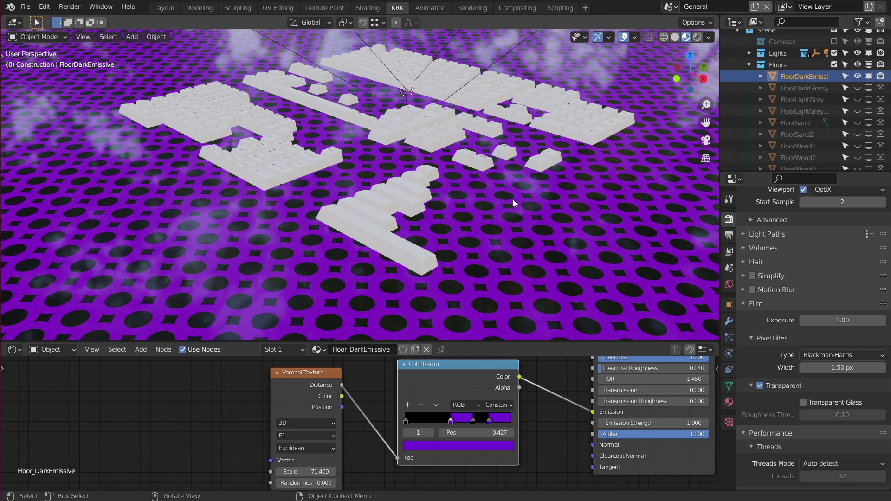
middle_click_drag(525, 183, 542, 188)
scroll(542, 187, "up", 2, "shift")
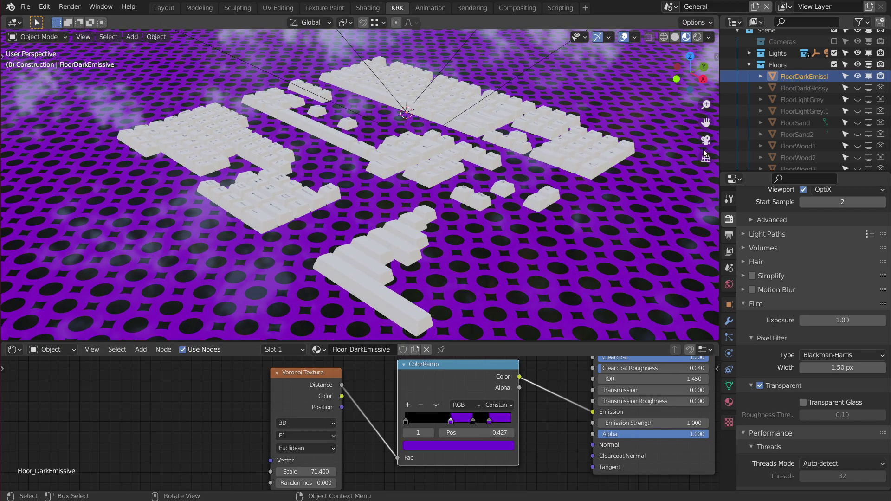
Step: Hide the FloorDarkEmissive floor and show FloorDarkGlossy in its place around the keycaps
left_click(856, 76)
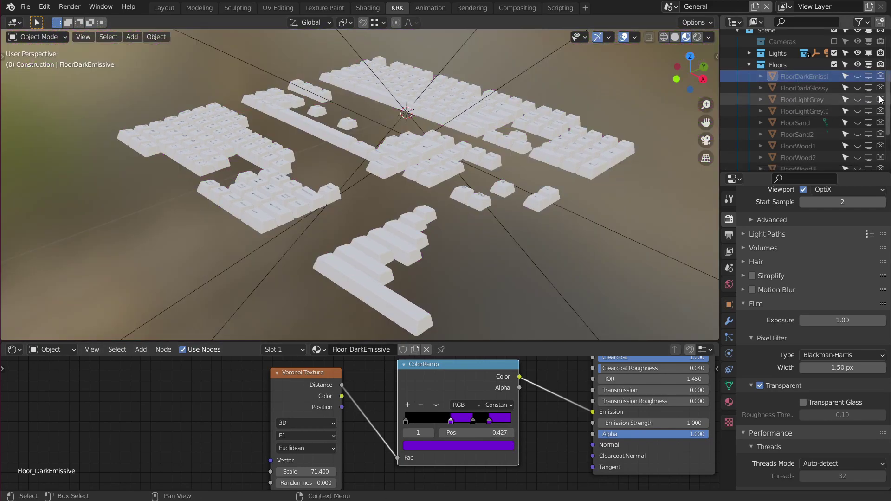
left_click(857, 88)
middle_click_drag(558, 255, 528, 236)
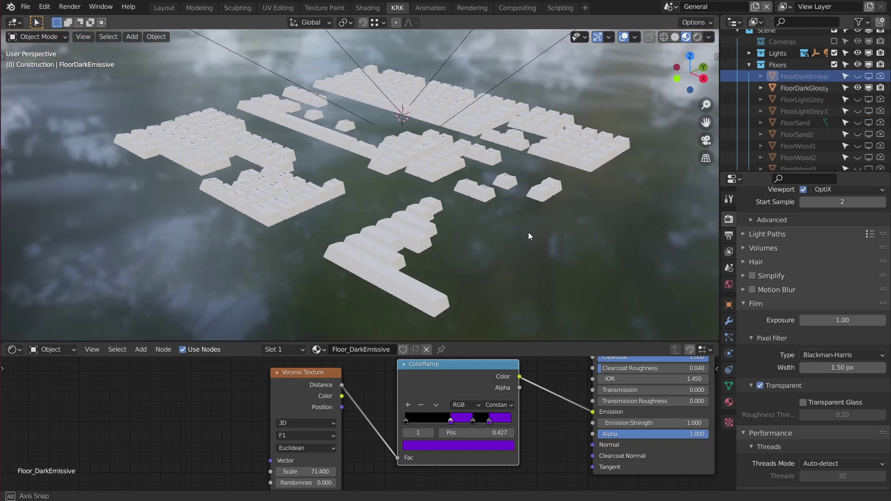
scroll(559, 214, "down", 10)
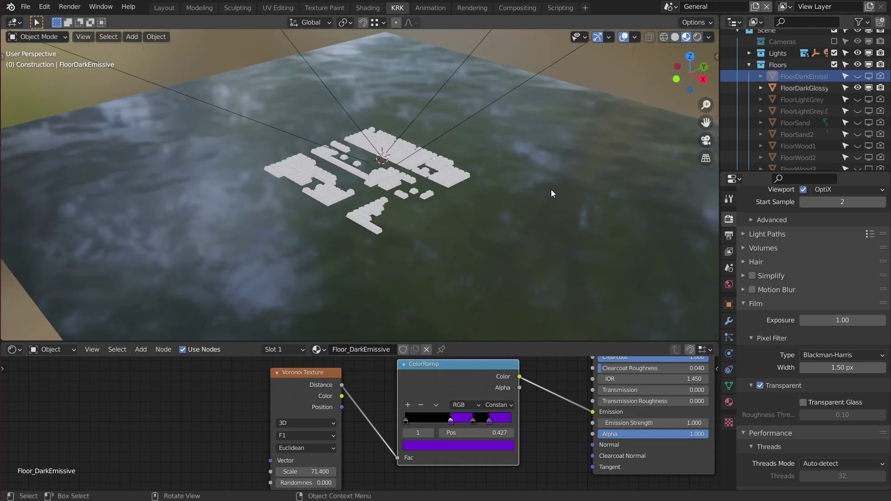
scroll(516, 177, "up", 2)
scroll(490, 162, "up", 2)
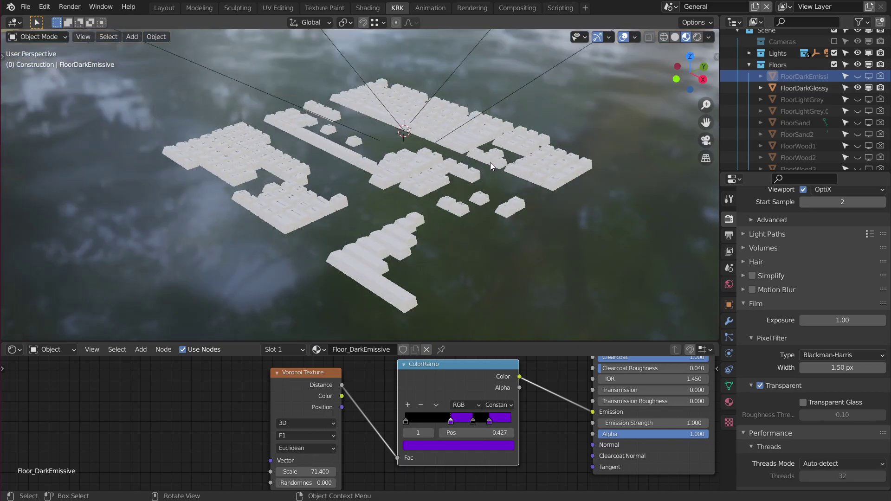
scroll(483, 160, "up", 1)
middle_click_drag(488, 160, 494, 146, "shift")
Step: Hide the FloorDarkGlossy floor and show FloorLightGrey instead
left_click_drag(857, 88, 874, 87)
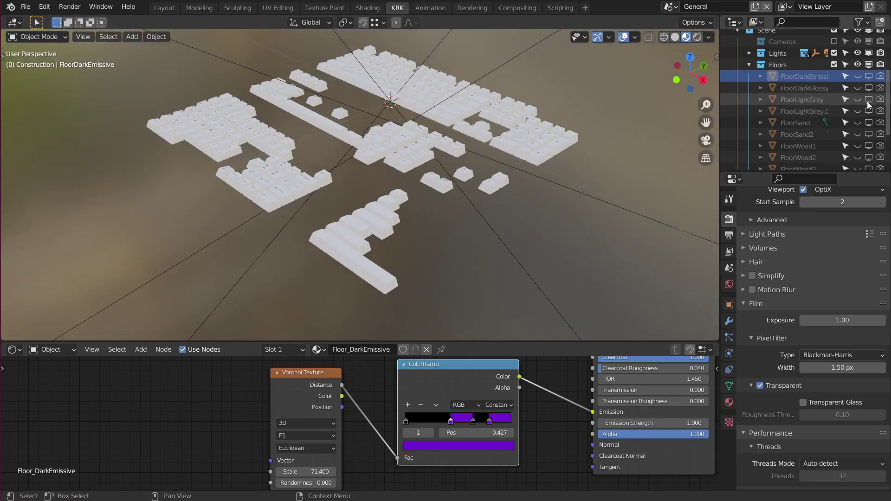
left_click(857, 99)
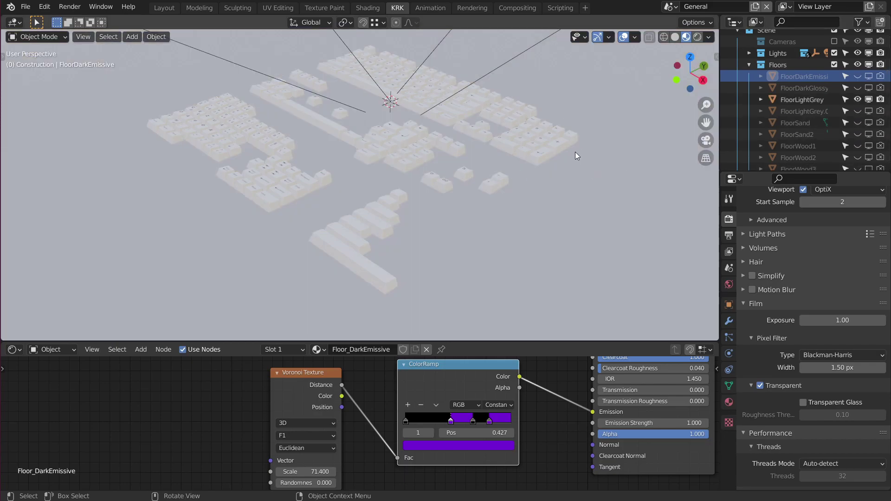
middle_click_drag(550, 174, 561, 166)
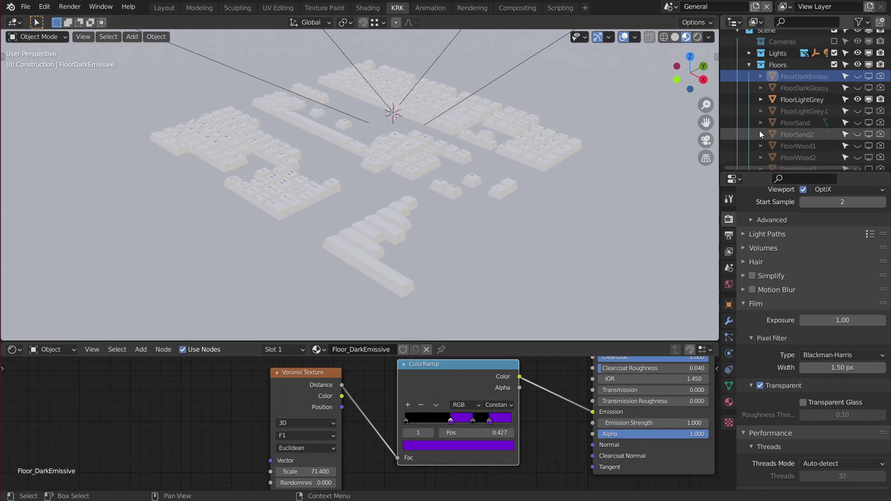
Step: Hide the FloorLightGrey floor and show the FloorSand floor instead
left_click(870, 99)
scroll(881, 102, "down", 2)
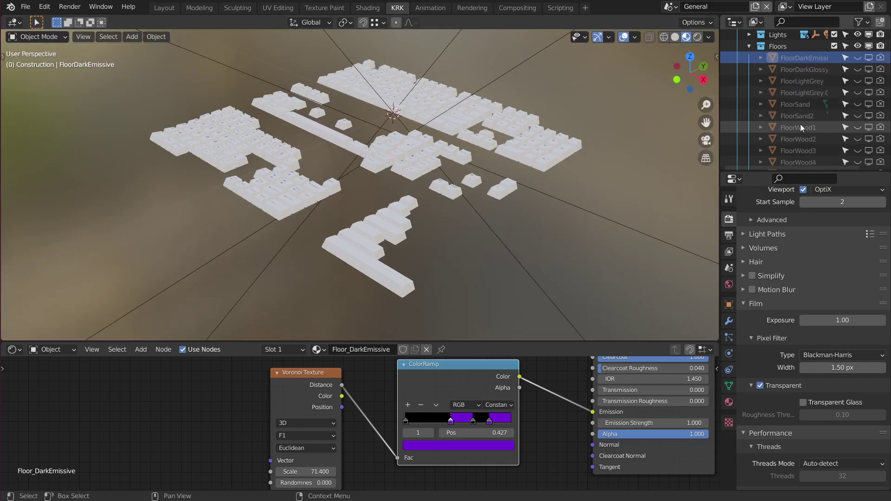
left_click(869, 104)
middle_click_drag(618, 189, 574, 174)
scroll(546, 178, "up", 2)
scroll(546, 179, "down", 1)
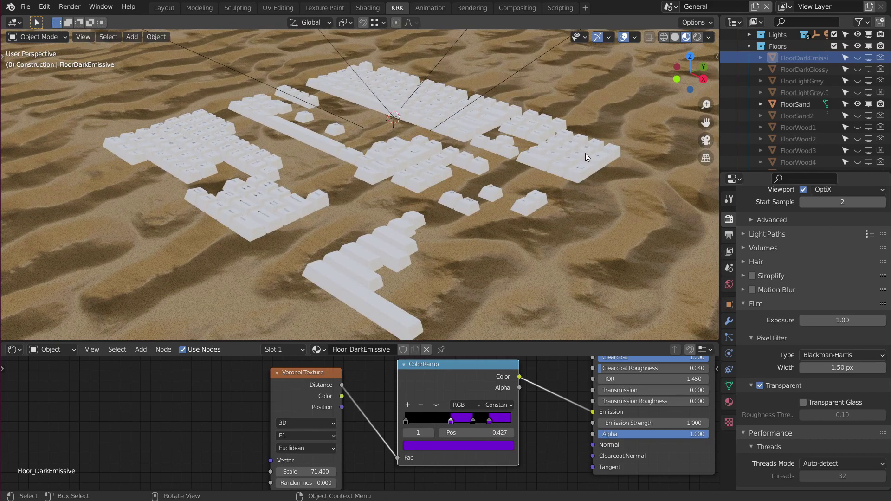
Step: Select the FloorSand floor and open the FloorSand1 node group of its Floor_Sand material for editing
left_click(600, 249)
middle_click_drag(559, 415, 434, 471)
scroll(493, 420, "down", 3)
middle_click_drag(509, 384, 493, 423)
key("Tab")
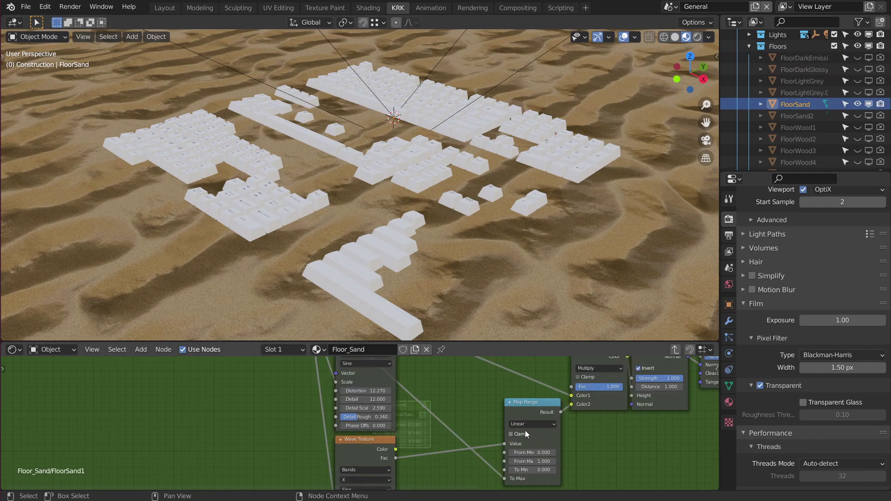
Step: Examine the node setup inside the FloorSand1 group, including the Voronoi Texture, Mix and Principled BSDF nodes
middle_click_drag(479, 414, 424, 477)
scroll(513, 429, "up", 2)
middle_click_drag(493, 361, 514, 402)
scroll(513, 402, "up", 1)
middle_click_drag(571, 197, 520, 181)
middle_click_drag(542, 407, 545, 428)
scroll(544, 425, "up", 3)
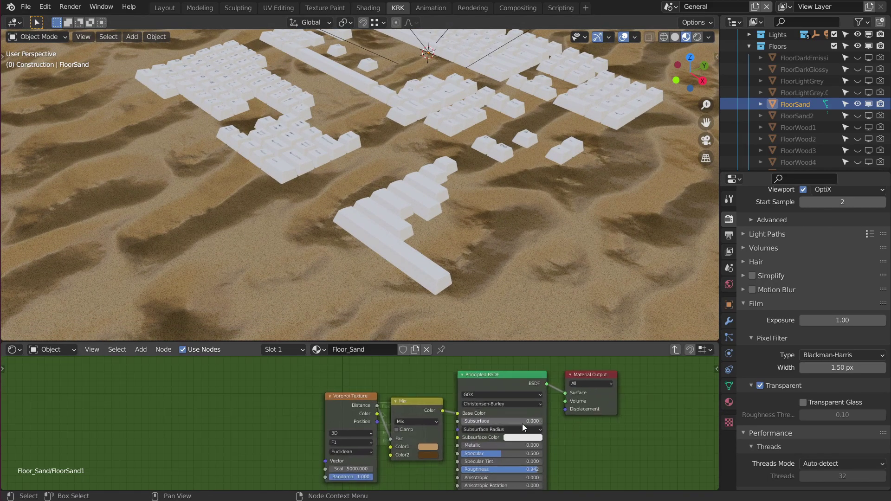
middle_click_drag(616, 442, 589, 444)
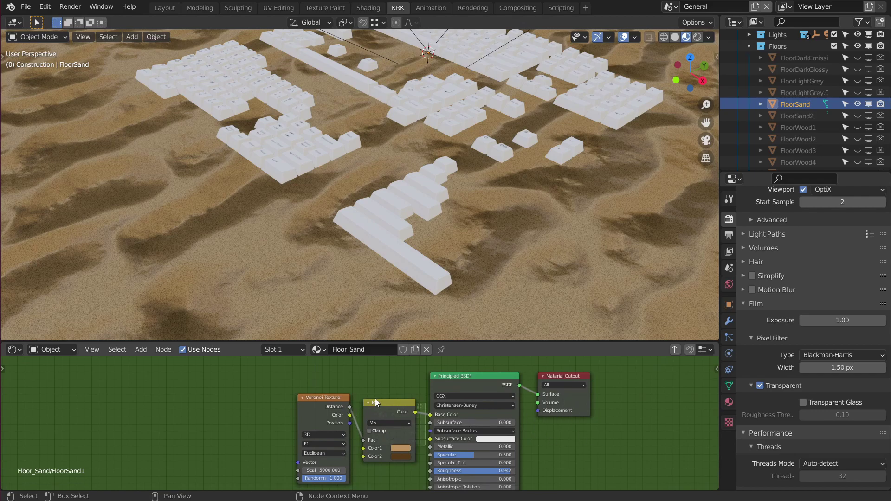
middle_click_drag(375, 398, 380, 368)
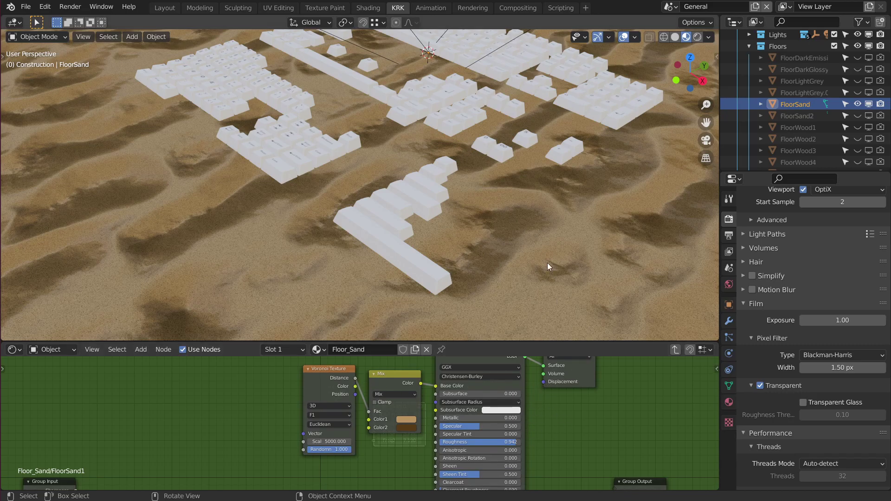
Step: Add a Subdivision Surface modifier with viewport level 3 to FloorSand and set its type to Simple
middle_click_drag(547, 257, 561, 222)
scroll(566, 227, "down", 3)
left_click(729, 321)
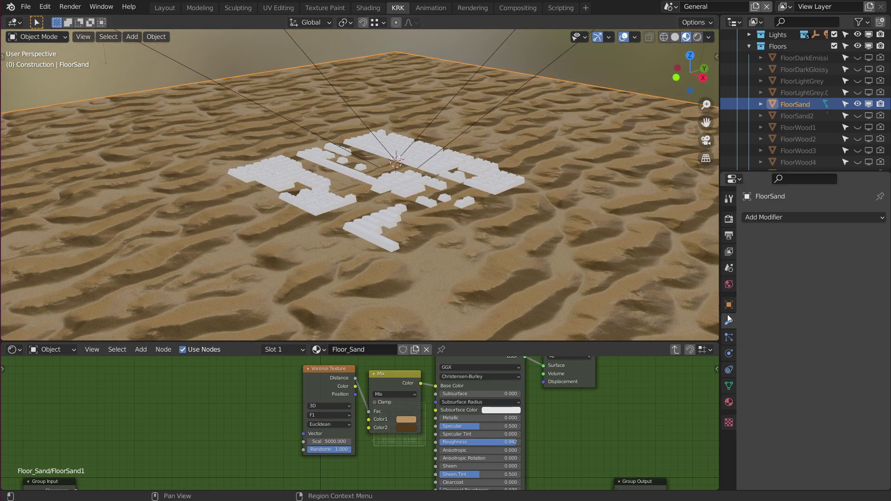
key("ctrl+3")
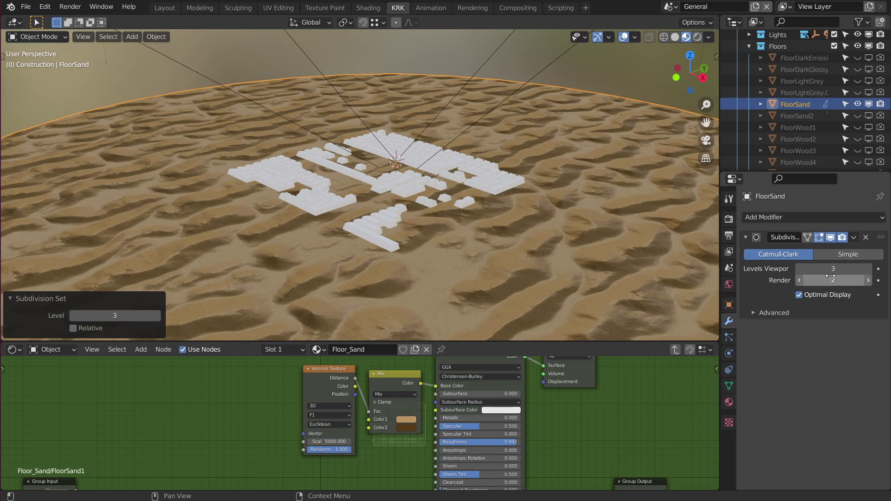
left_click(849, 255)
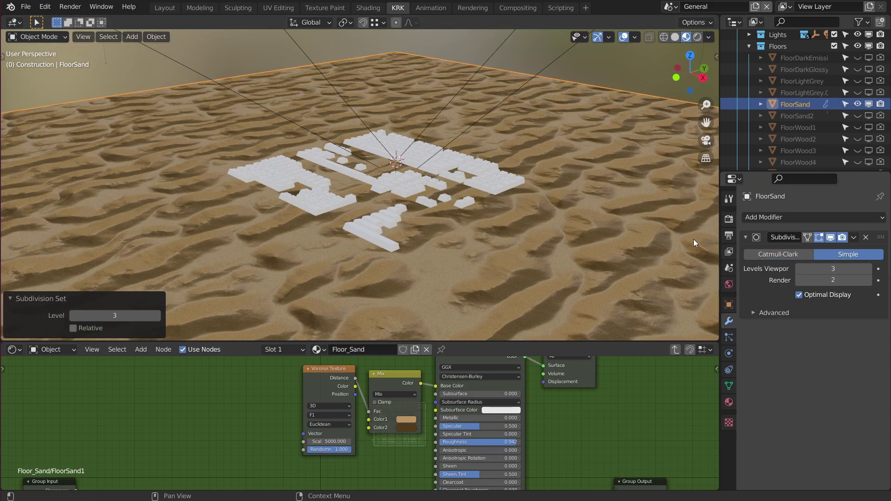
middle_click_drag(554, 177, 505, 146)
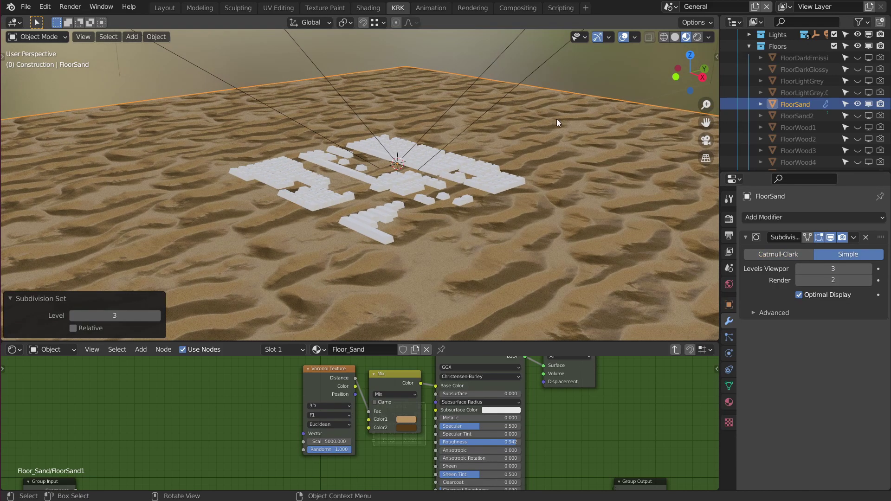
middle_click_drag(556, 126, 588, 186)
scroll(566, 196, "up", 1)
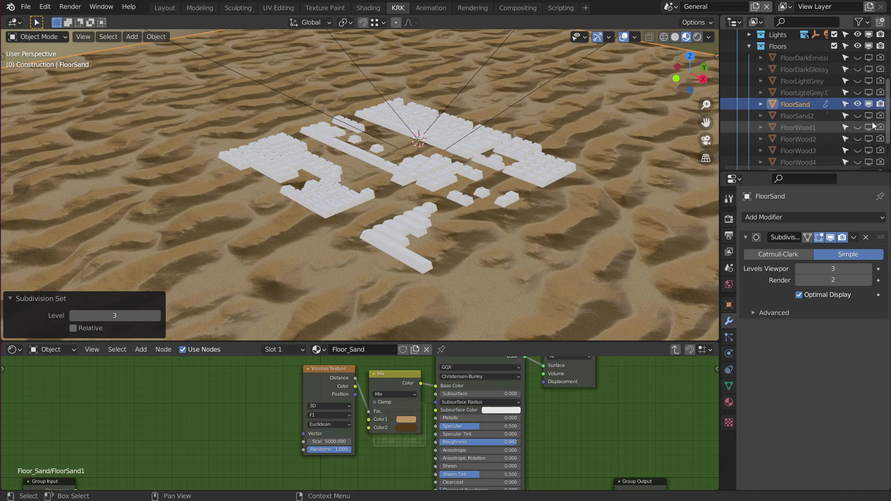
Step: Hide the FloorSand floor and show FloorSand2 in its place
left_click_drag(857, 104, 877, 116)
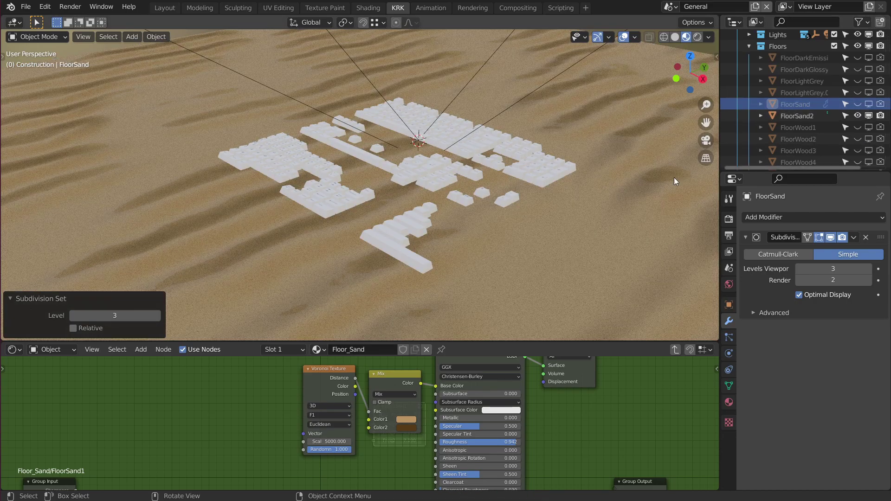
mouse_move(587, 186)
middle_mouse_down()
mouse_move(556, 180)
mouse_move(597, 191)
mouse_move(578, 179)
mouse_move(598, 183)
middle_mouse_up()
Step: Replace the FloorSand2 floor with FloorWood1 and select it to bring its material node group into view
left_click(859, 116)
mouse_move(871, 117)
left_mouse_down()
mouse_move(879, 116)
mouse_move(878, 127)
left_mouse_up()
scroll(547, 200, "down", 2)
middle_click_drag(547, 199, 546, 163, "shift")
left_click(572, 121)
middle_click_drag(572, 120, 575, 132)
key("Home")
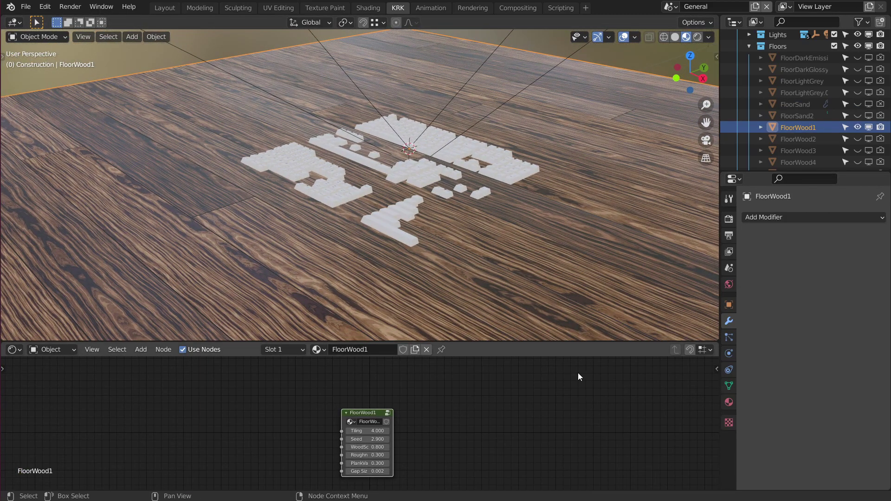
scroll(428, 430, "up", 2)
middle_click_drag(456, 420, 457, 411)
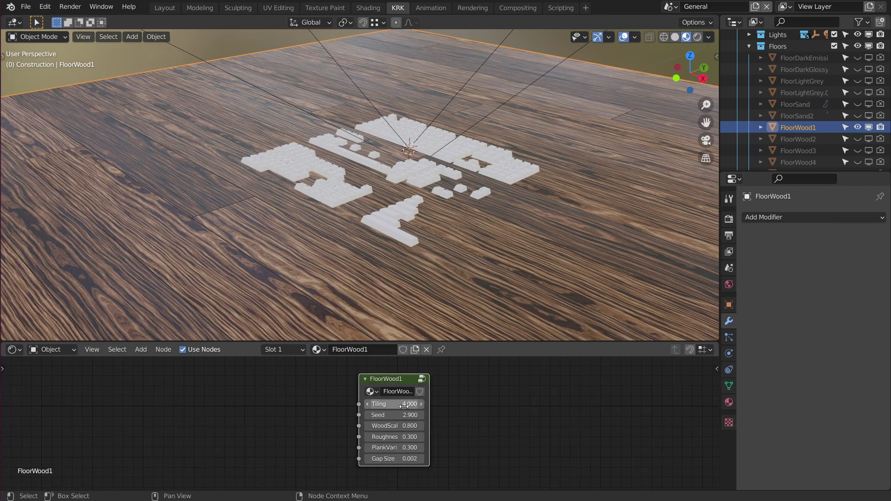
Step: In the FloorWood1 node group, set Tiling to 5.2, Seed to 4.7, the wood scale to 0.5 and the plank variation to 0.8
left_click_drag(394, 403, 397, 425)
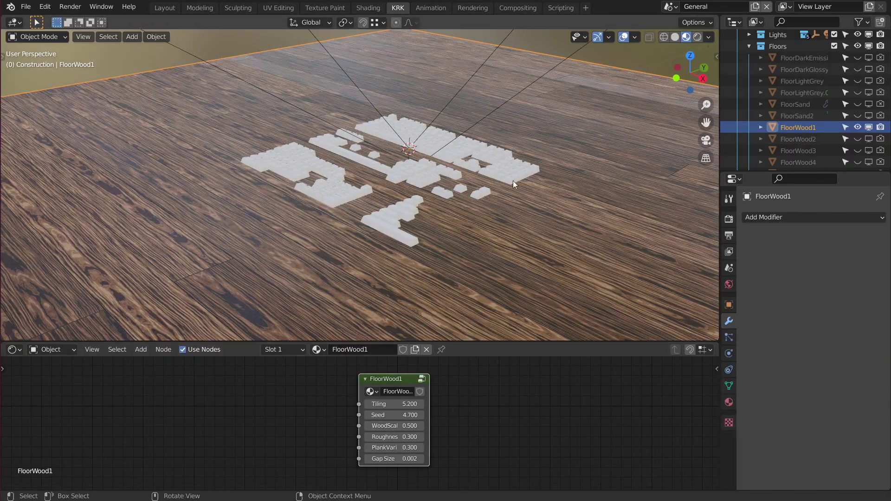
scroll(511, 186, "up", 4)
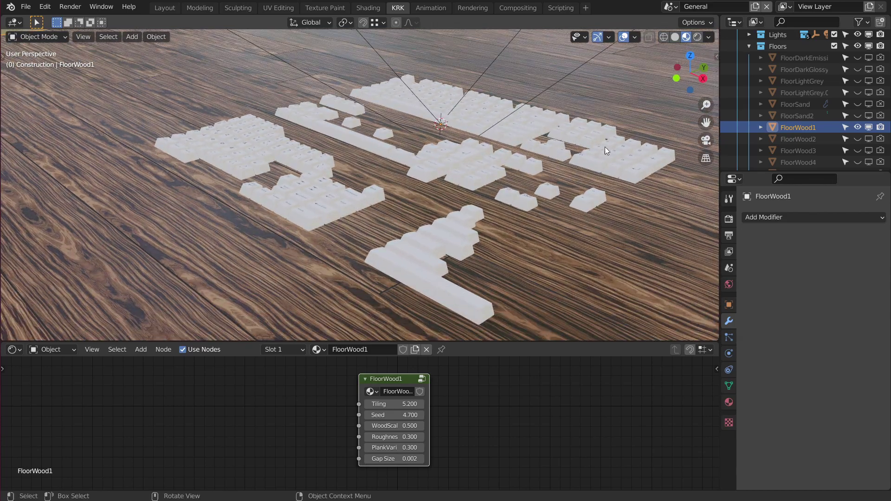
left_click_drag(394, 447, 406, 447)
scroll(471, 200, "down", 3)
middle_click_drag(479, 167, 481, 160)
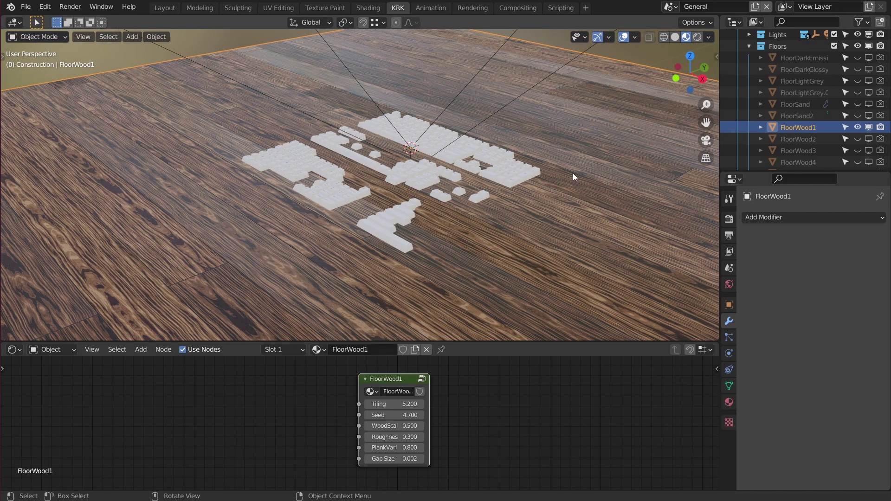
scroll(561, 213, "up", 1)
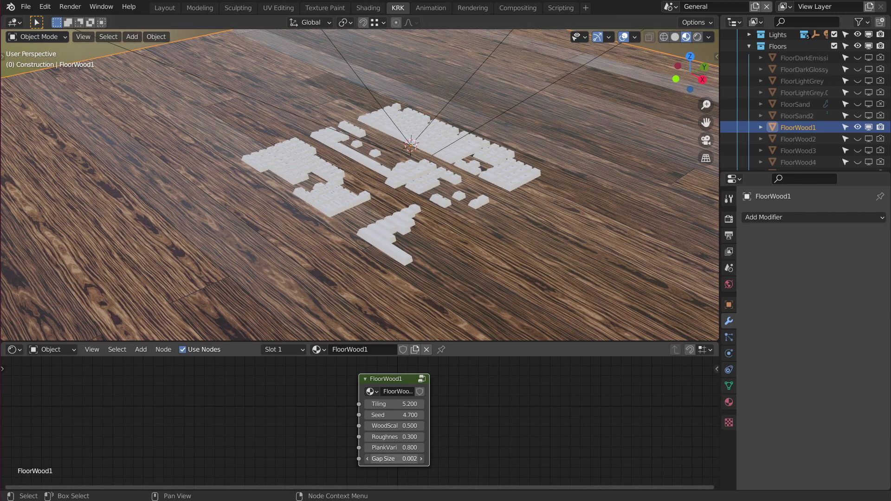
Step: Set the Gap Size in the FloorWood1 node group to 0.005
left_click_drag(402, 459, 410, 459)
scroll(410, 280, "up", 6)
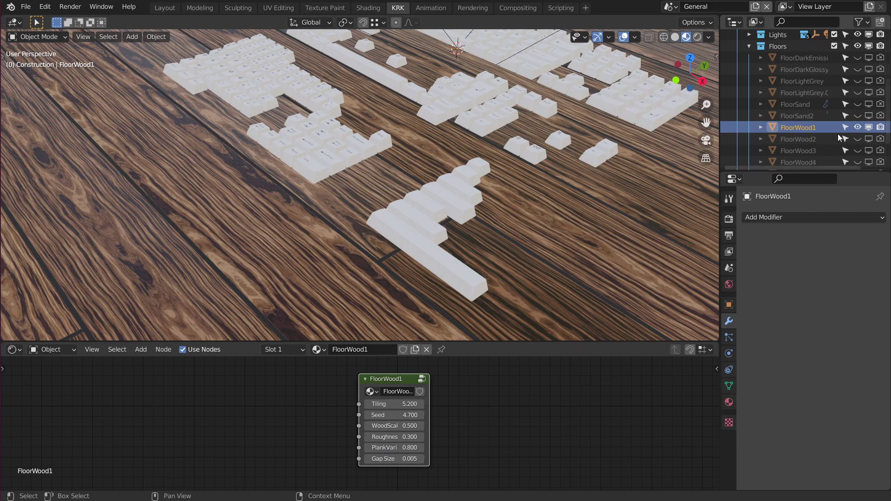
Step: Hide the FloorWood1 floor and show FloorWood2 in its place
left_click(858, 128)
left_click(858, 139)
middle_click_drag(659, 208, 566, 197)
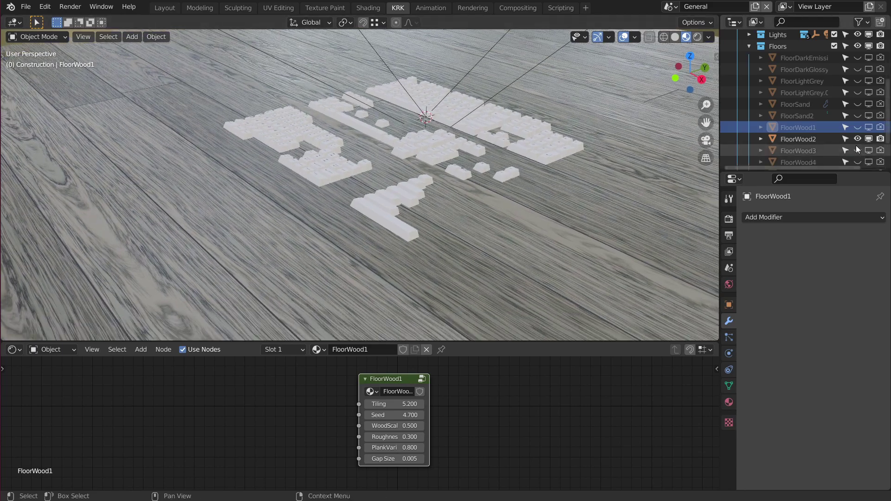
Step: Turn off FloorWood2 in both viewport and render, and enable FloorWood3 in its place
left_click_drag(856, 139, 877, 140)
left_click(880, 150)
left_click(868, 151)
left_click(858, 150)
mouse_move(523, 202)
middle_mouse_down()
mouse_move(531, 206)
mouse_move(528, 188)
middle_mouse_up()
scroll(533, 201, "up", 2)
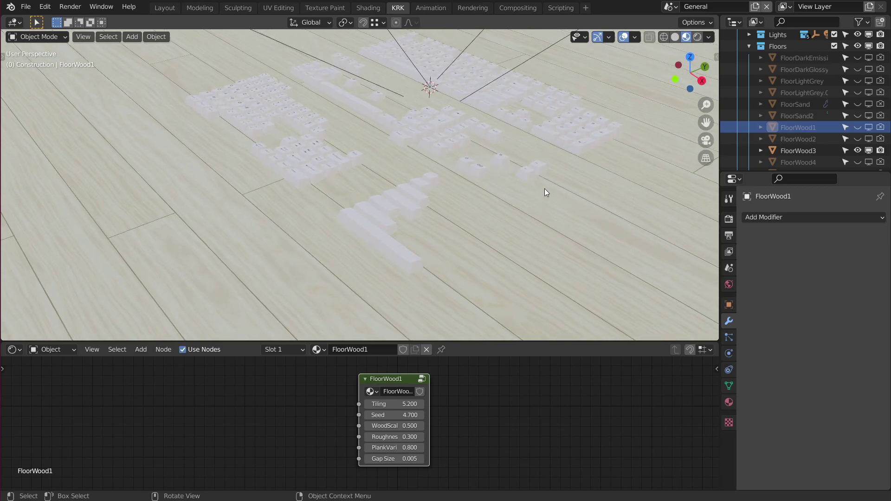
Step: Preview the FloorWood3 floor in rendered shading, and return the viewport to material preview
key("z")
left_click(526, 149)
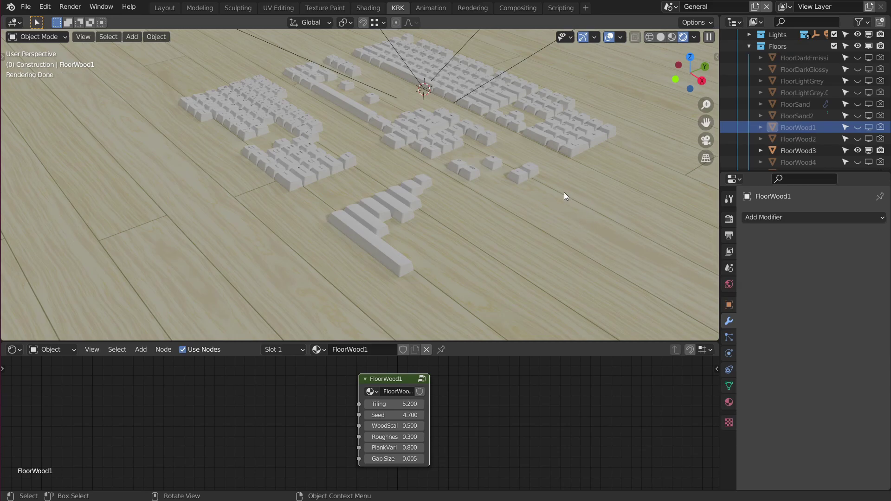
key("z")
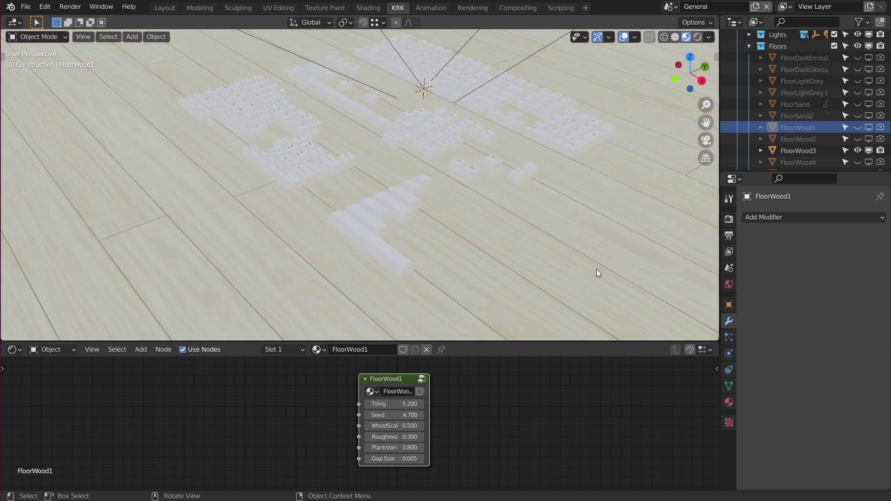
left_click(597, 269)
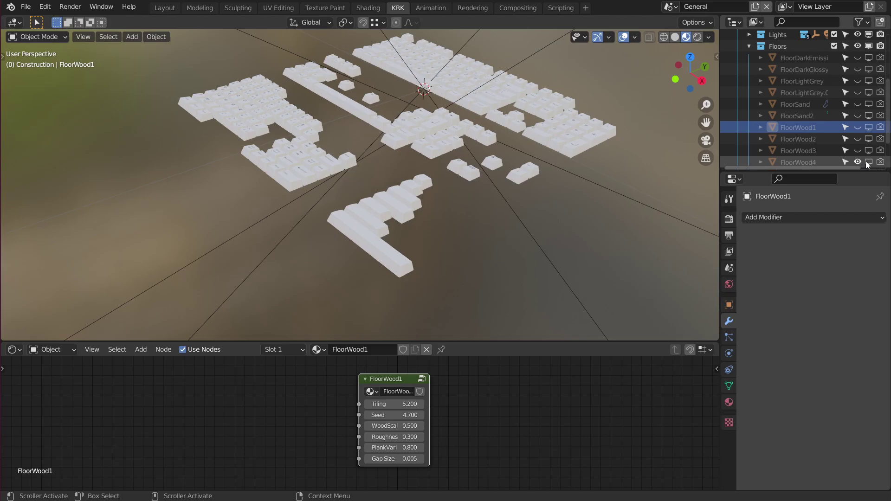
Step: Display the FloorWood4 floor in the viewport in place of FloorWood3
left_click(869, 163)
middle_click_drag(617, 192, 624, 184)
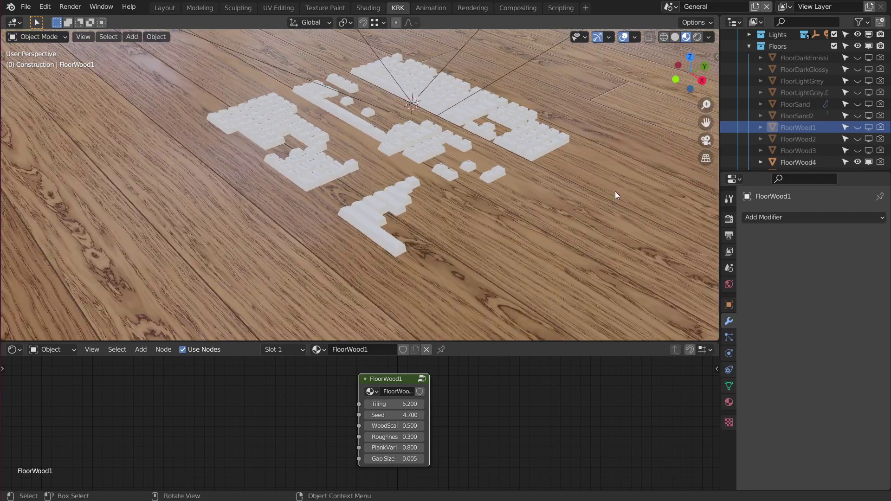
middle_click_drag(616, 191, 598, 192)
scroll(598, 191, "up", 1)
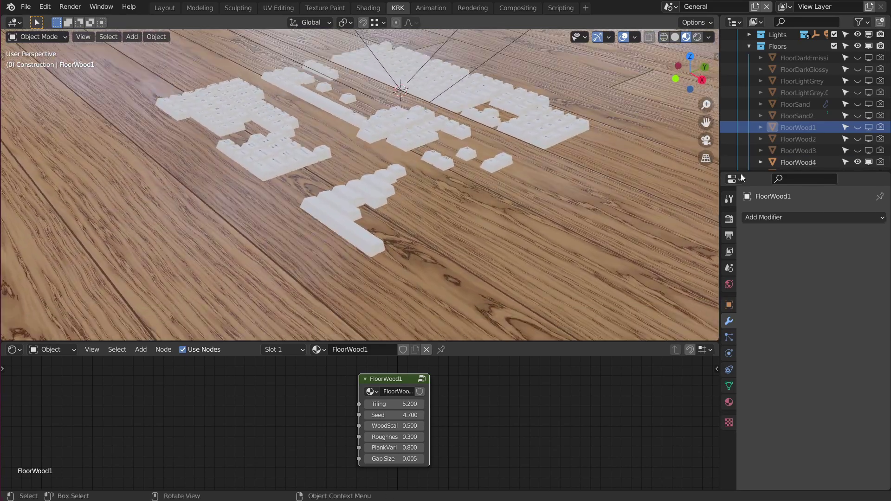
Step: Hide the FloorWood4 floor and show FloorWood5 under the keycaps
left_click(861, 163)
scroll(863, 153, "down", 2)
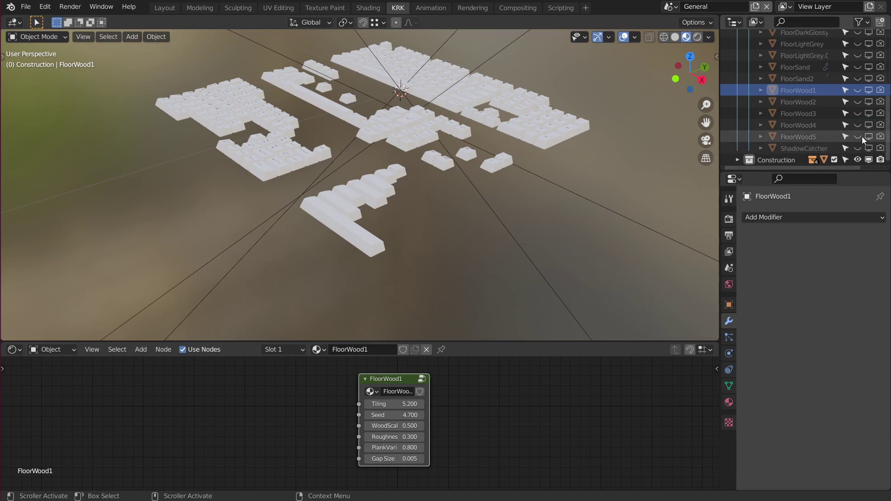
left_click(859, 137)
mouse_move(605, 219)
middle_mouse_down()
mouse_move(597, 200)
mouse_move(609, 207)
middle_mouse_up()
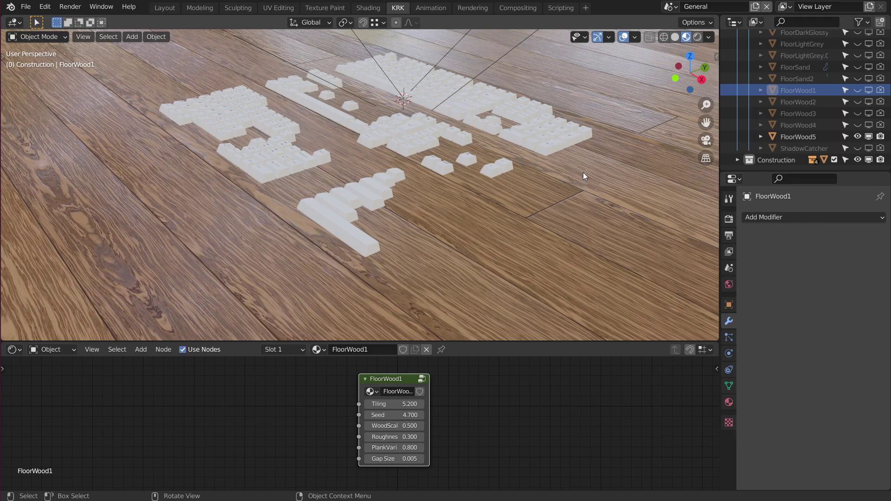
middle_click_drag(583, 171, 576, 182)
scroll(831, 138, "up", 5)
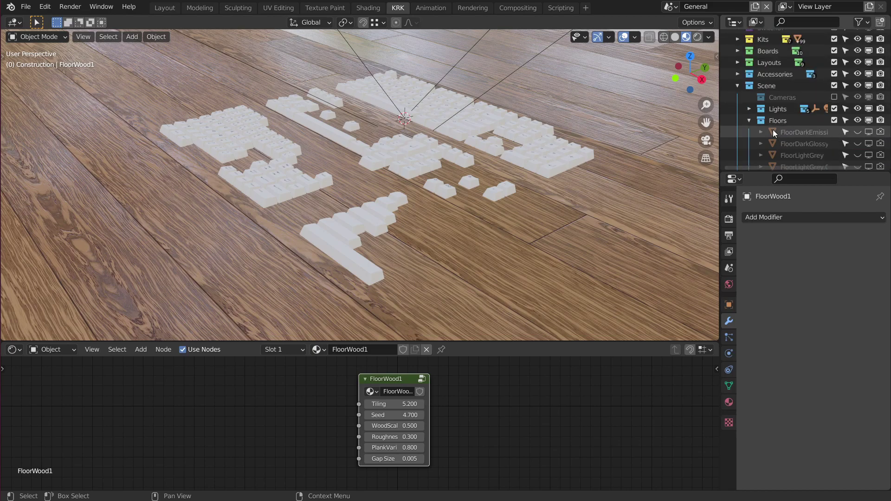
left_click(748, 120)
left_click(749, 140)
scroll(828, 134, "down", 5)
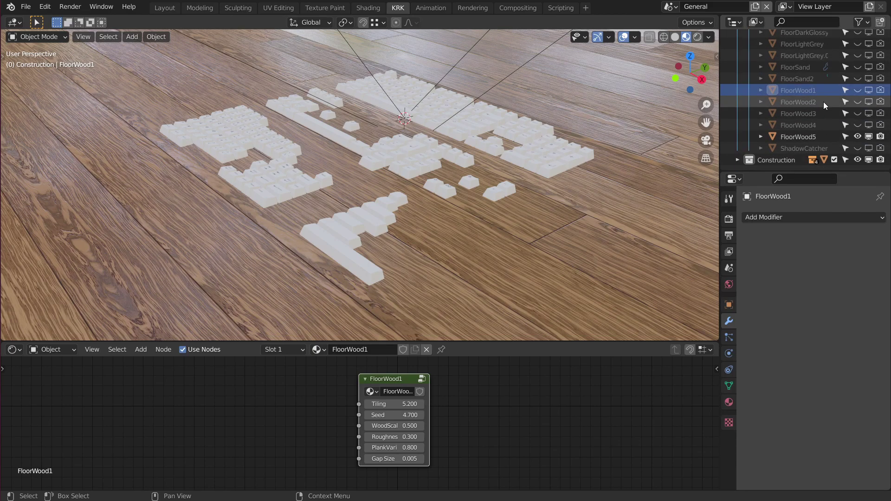